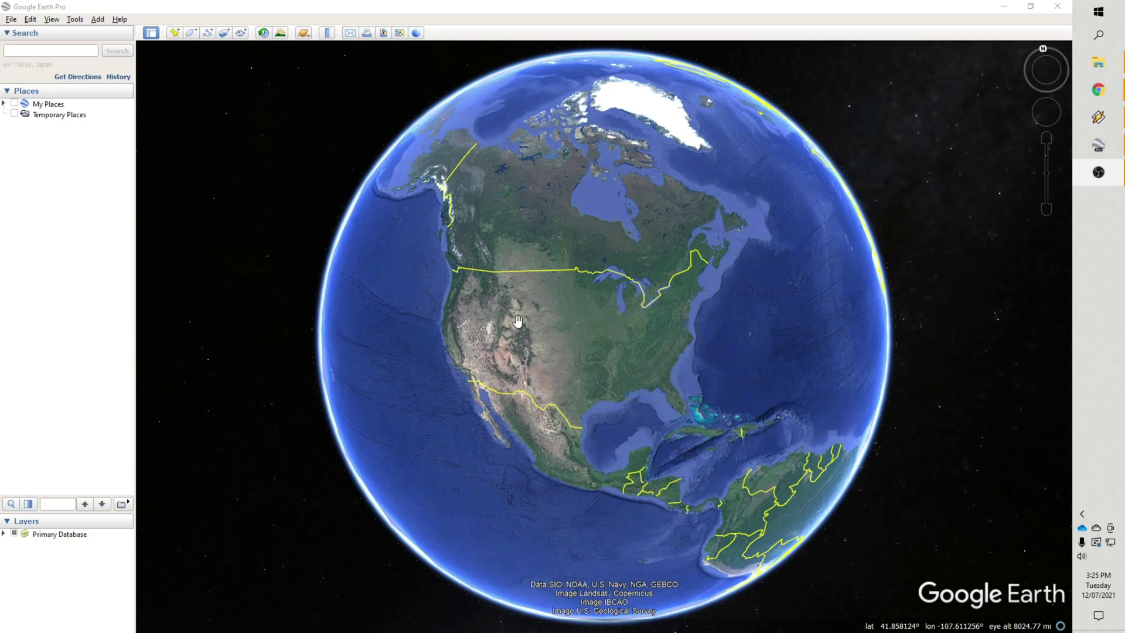
- Go from the whole-globe view to the forested Black Hills and the city along their eastern edge
scroll(535, 310, "up", 4)
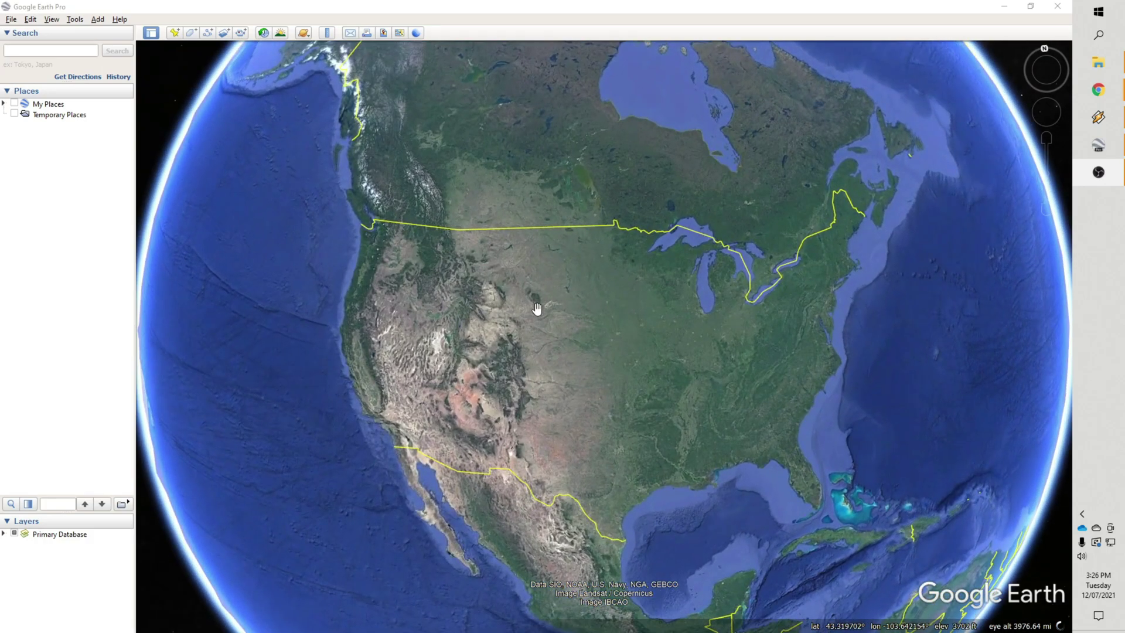
scroll(536, 308, "up", 5)
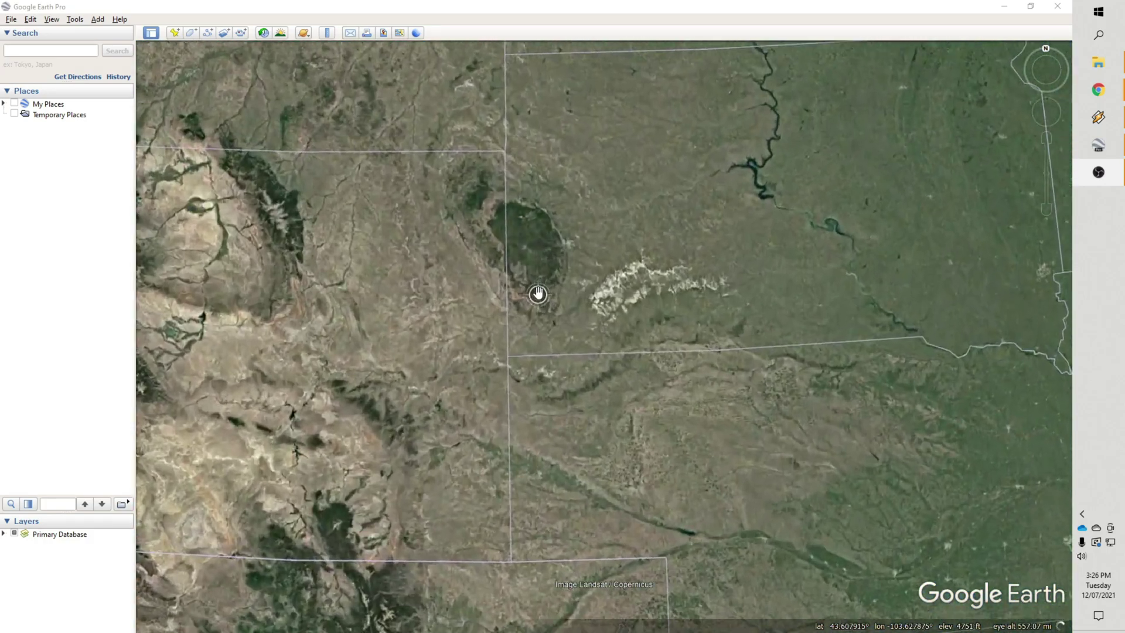
scroll(538, 293, "up", 3)
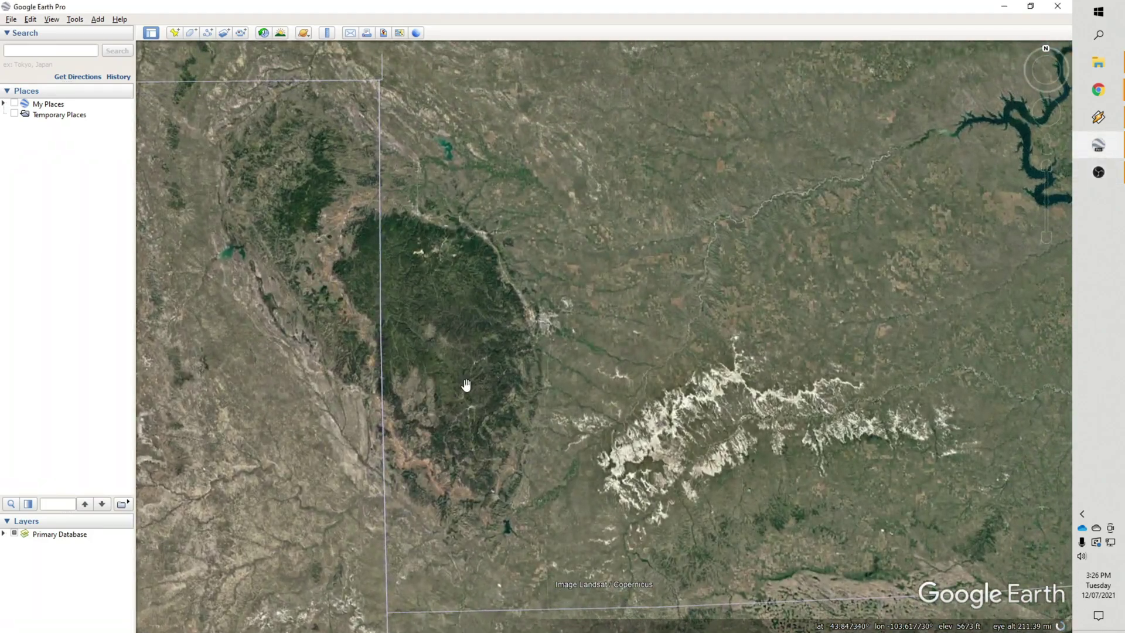
scroll(465, 381, "up", 3)
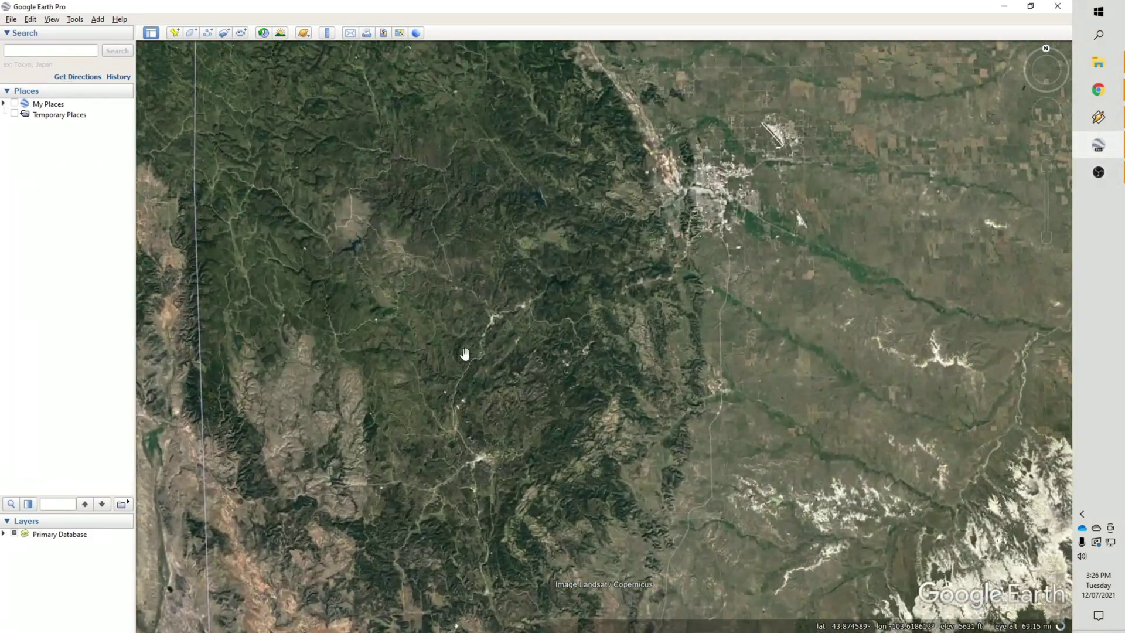
left_click_drag(465, 354, 452, 432)
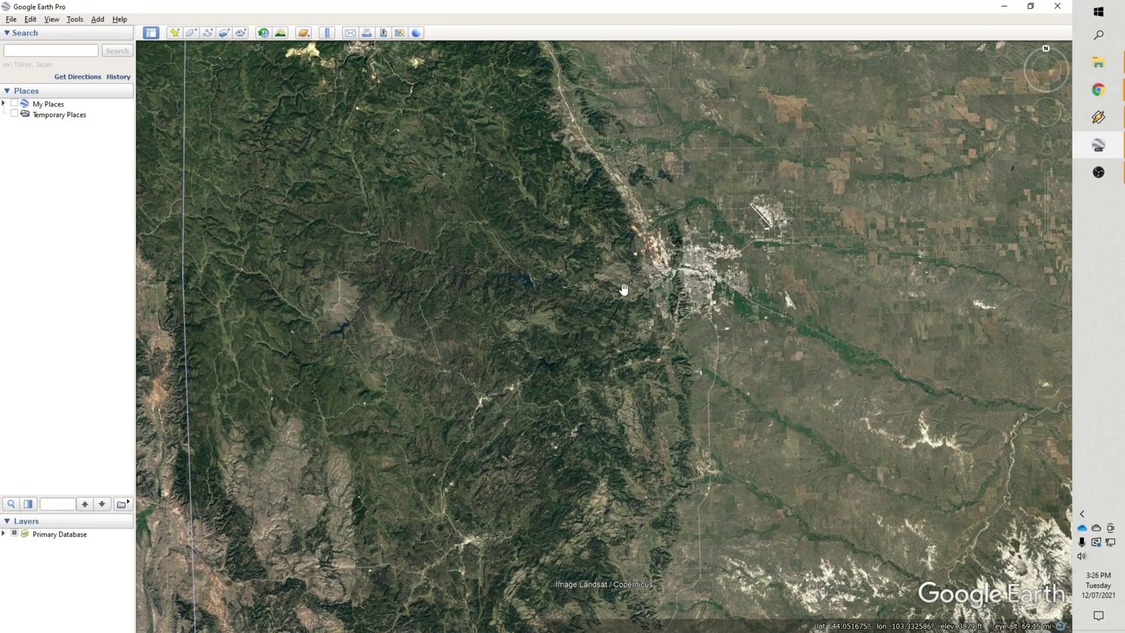
- Examine the creek gap through the ridge in the city, including the lettered hill, the opposite hillside and the creekside park
scroll(619, 268, "up", 5)
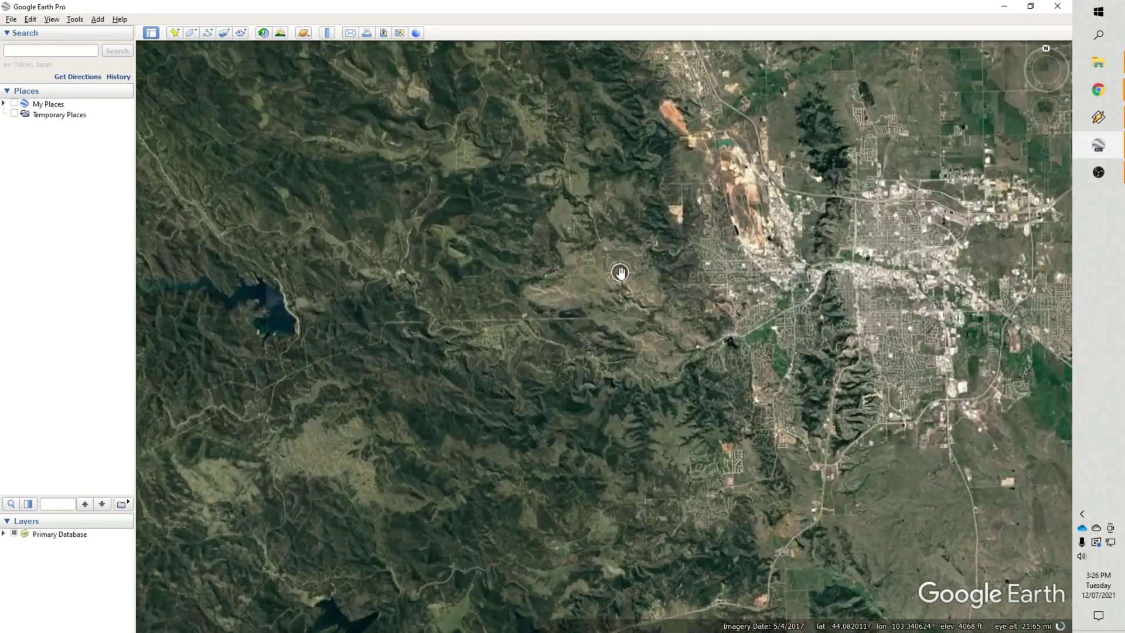
scroll(750, 301, "up", 3)
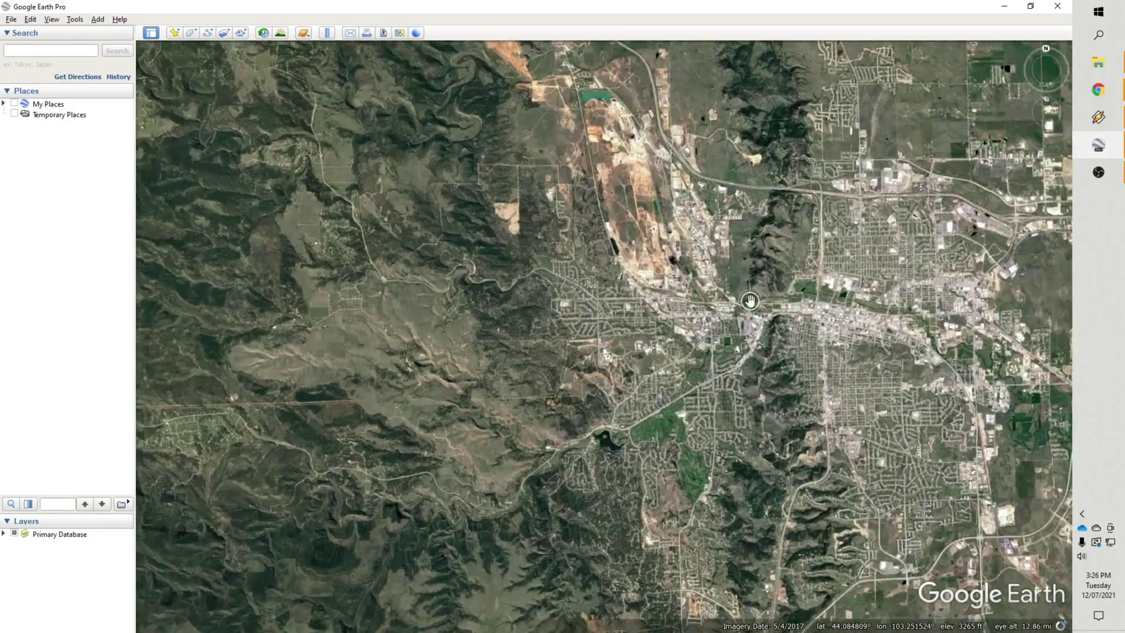
scroll(693, 354, "up", 2)
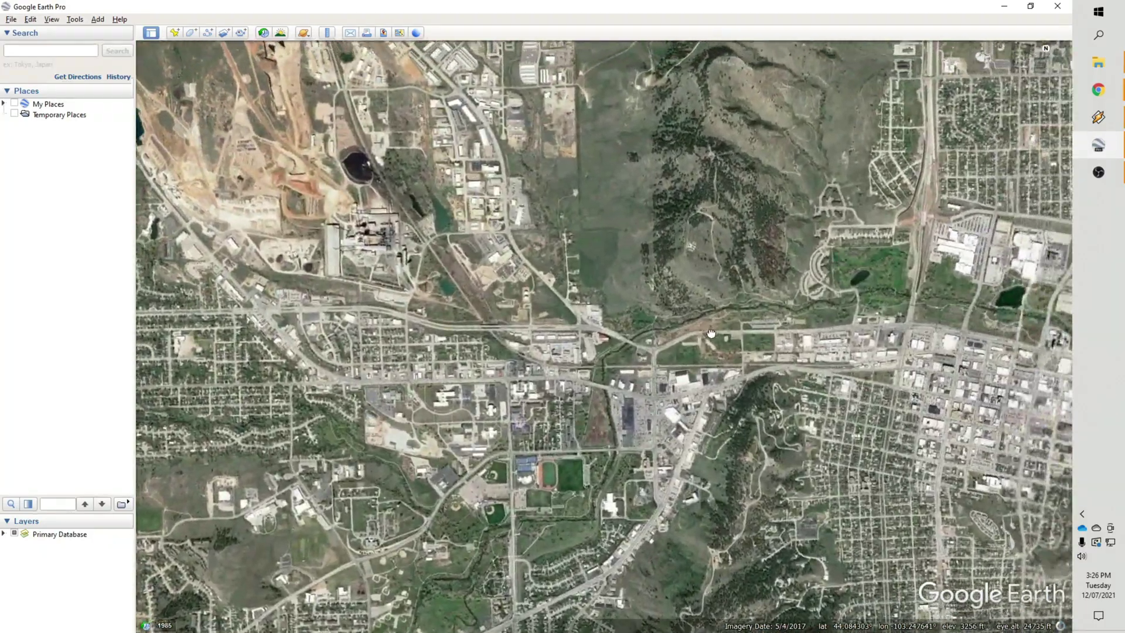
left_click_drag(692, 353, 671, 404)
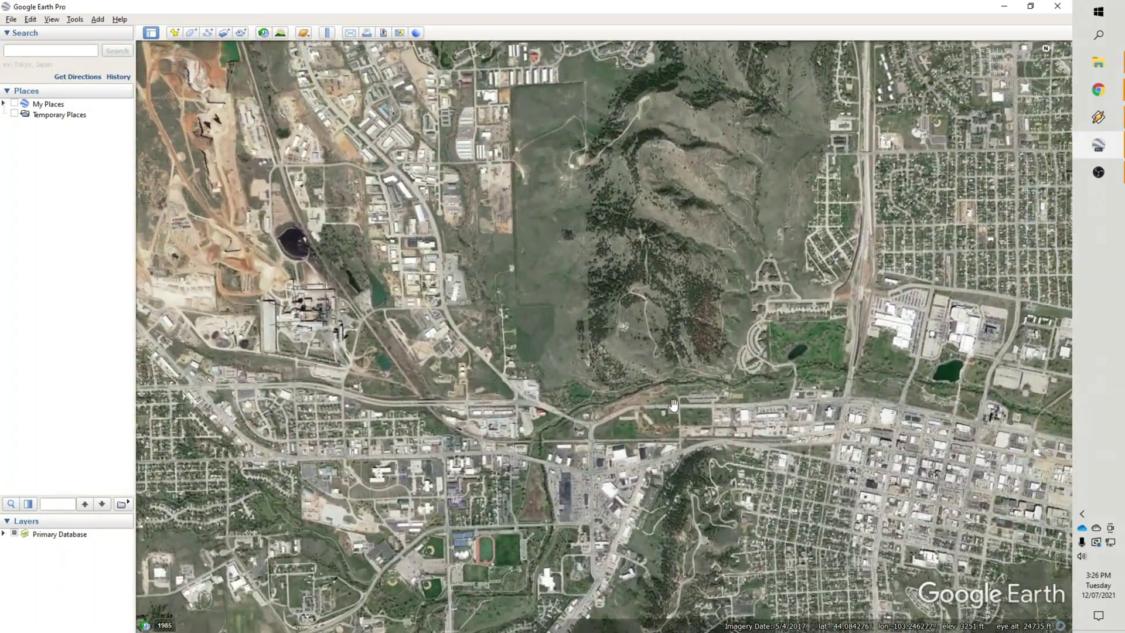
scroll(675, 402, "up", 2)
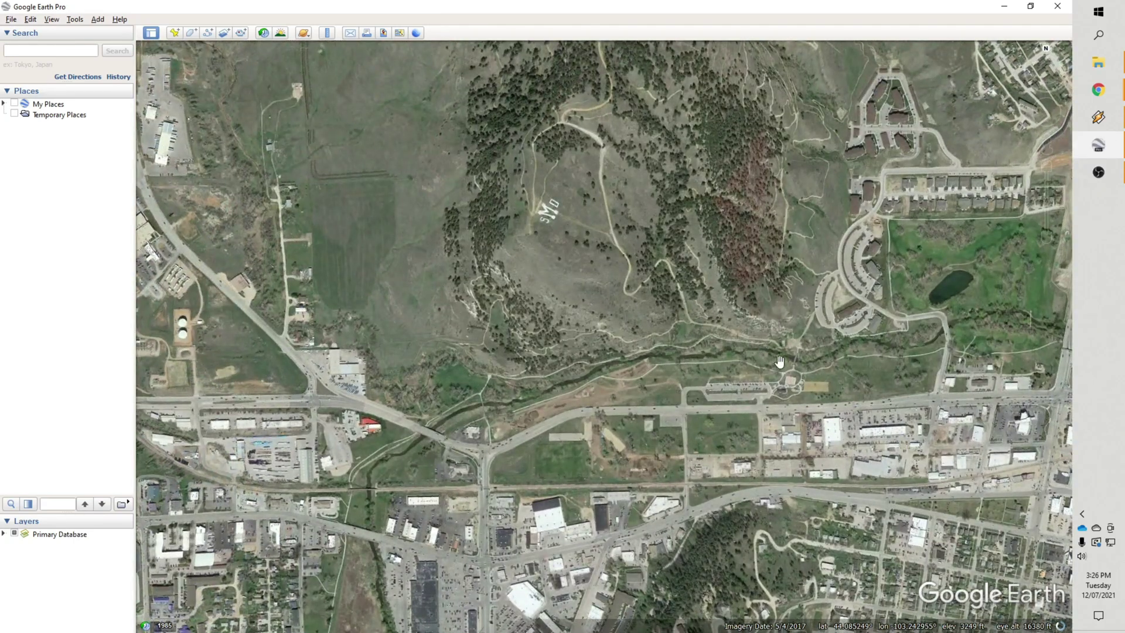
left_click_drag(664, 418, 659, 473)
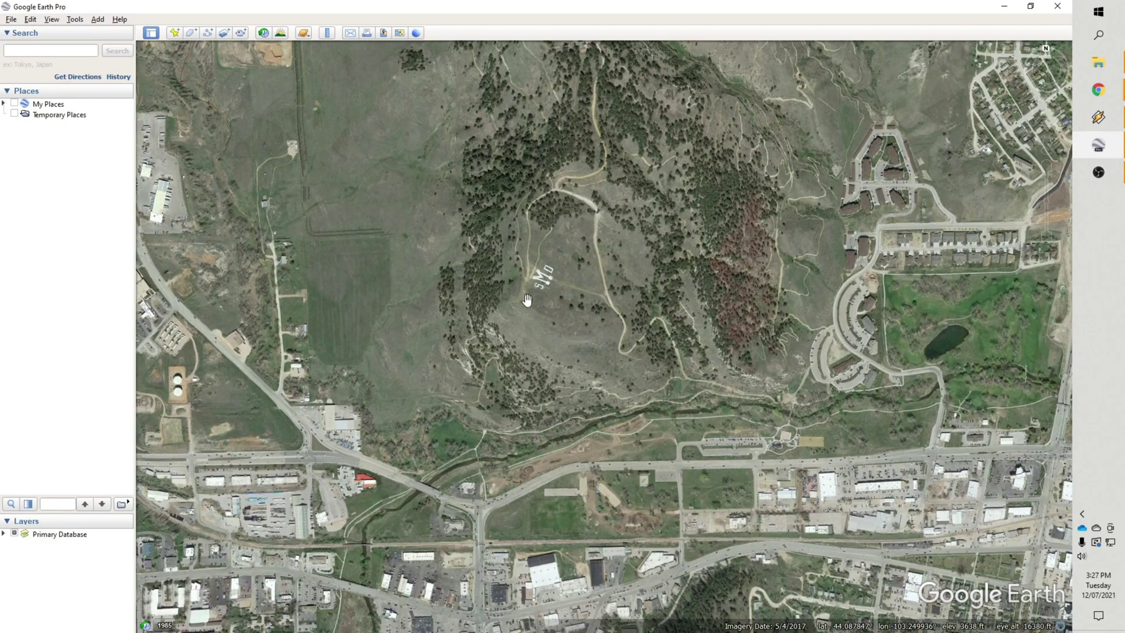
left_click_drag(627, 590, 618, 341)
left_click_drag(642, 418, 600, 211)
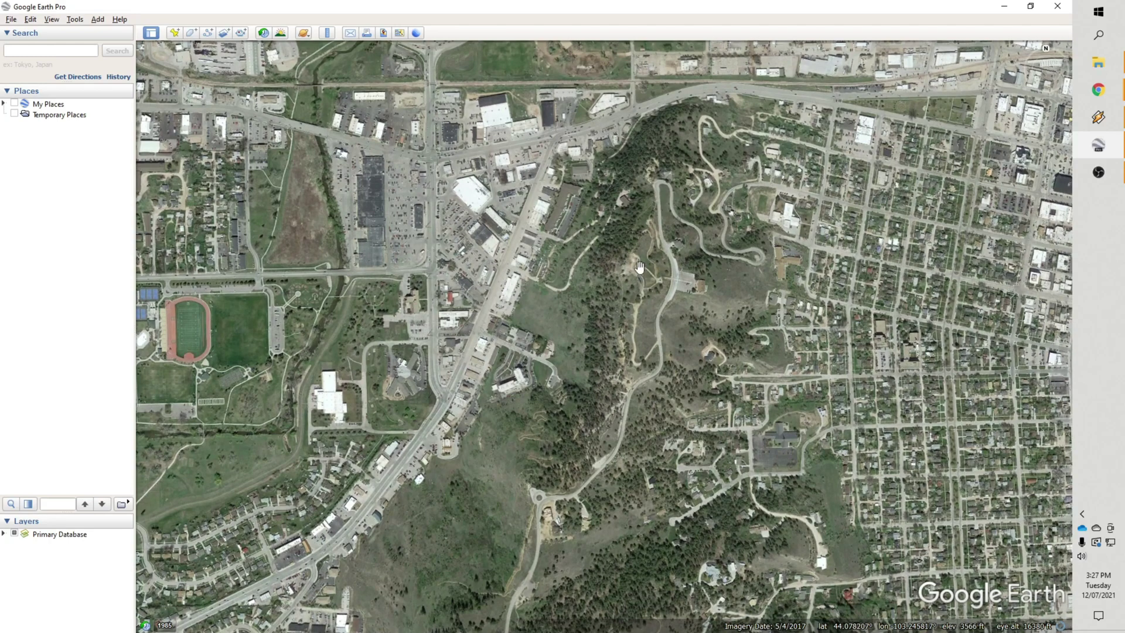
left_click_drag(626, 211, 618, 371)
scroll(672, 278, "up", 3)
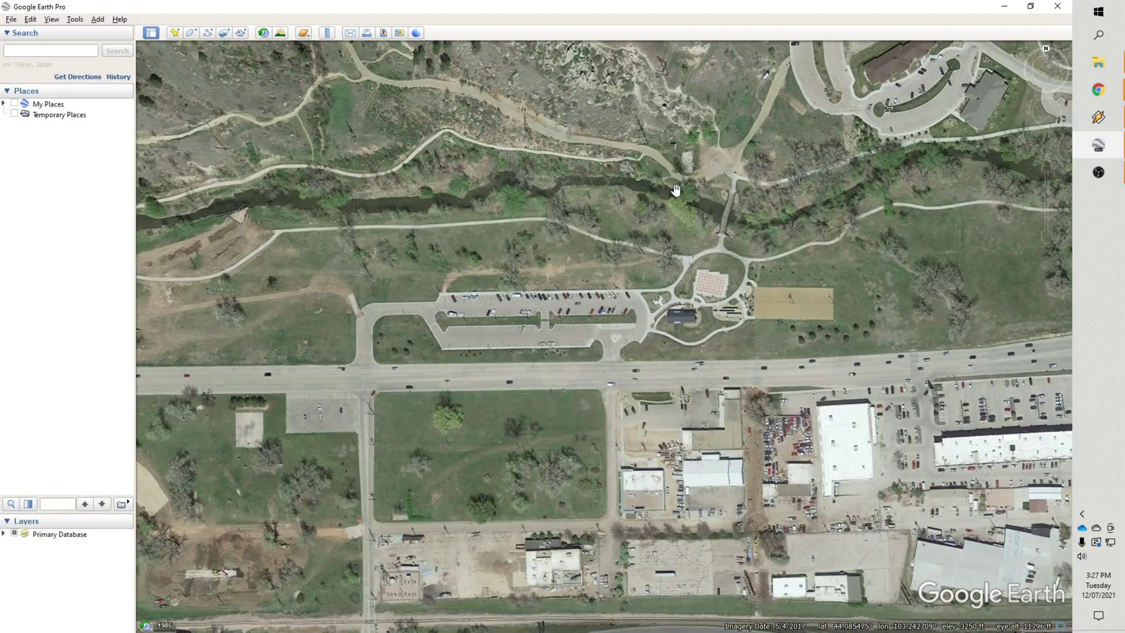
scroll(676, 190, "up", 1)
- Examine the reservoir in the western Black Hills and the road and stream junction just west of it
scroll(675, 190, "down", 3)
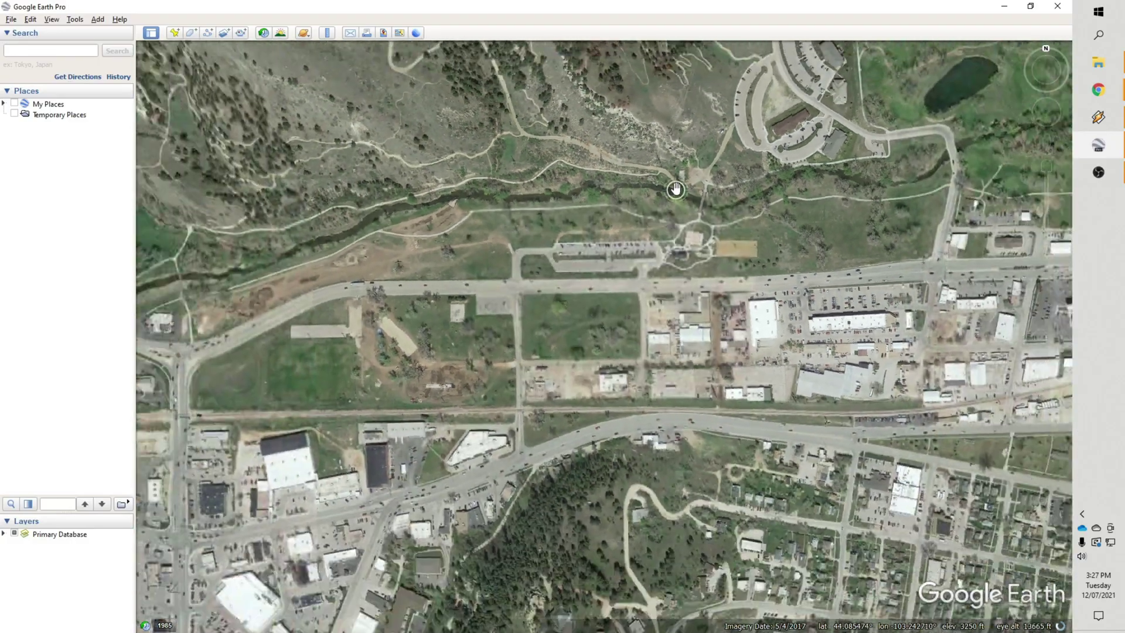
scroll(676, 187, "down", 5)
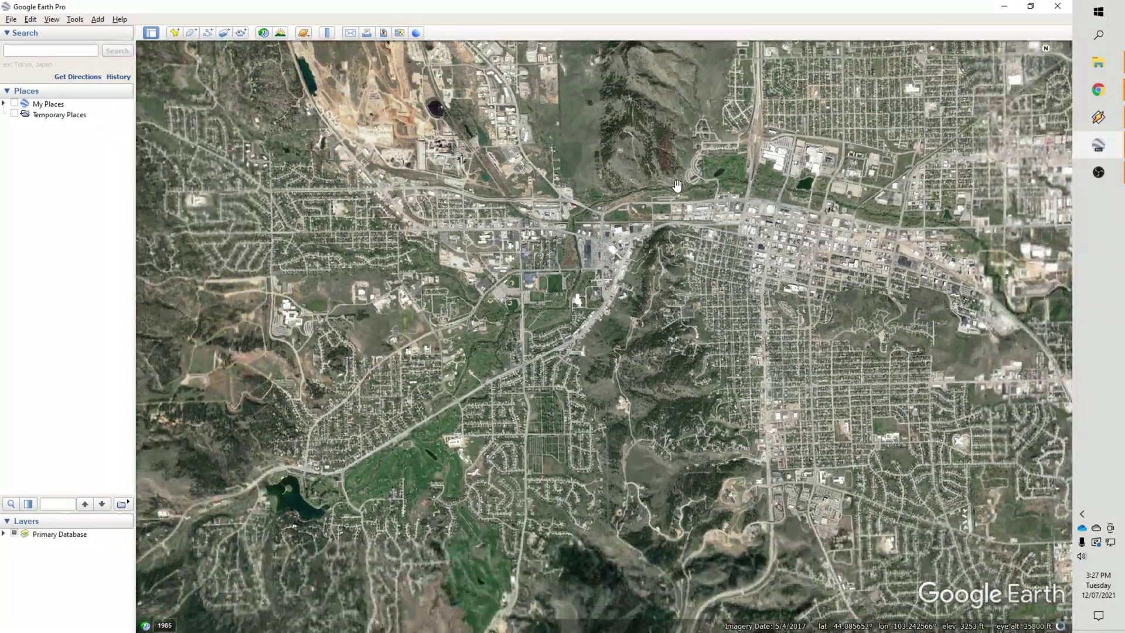
scroll(677, 186, "down", 5)
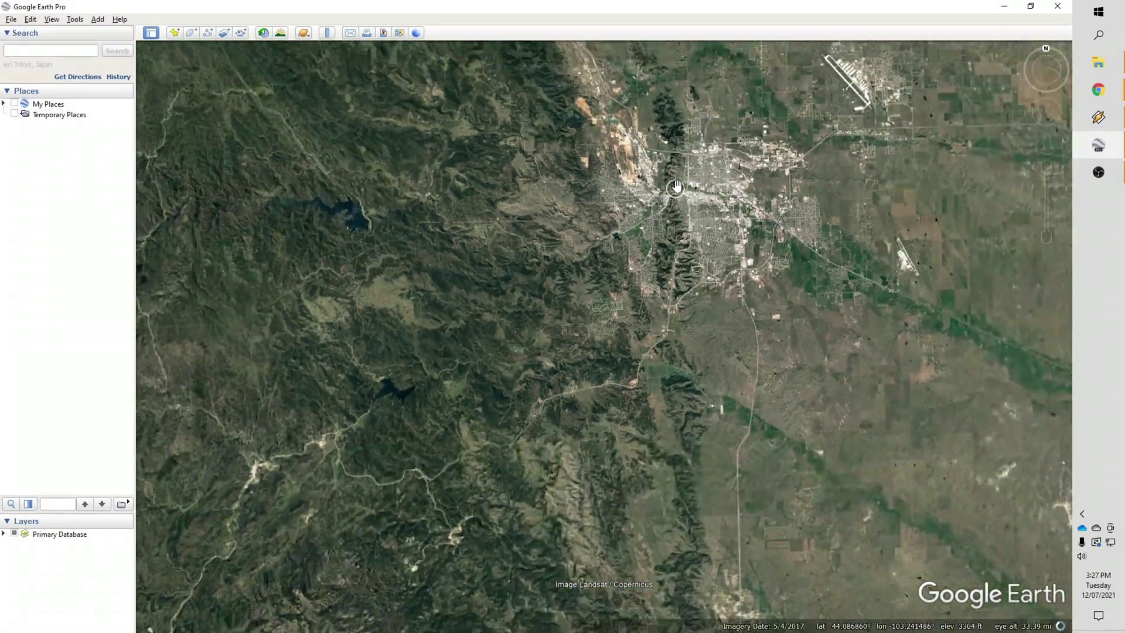
scroll(675, 185, "down", 3)
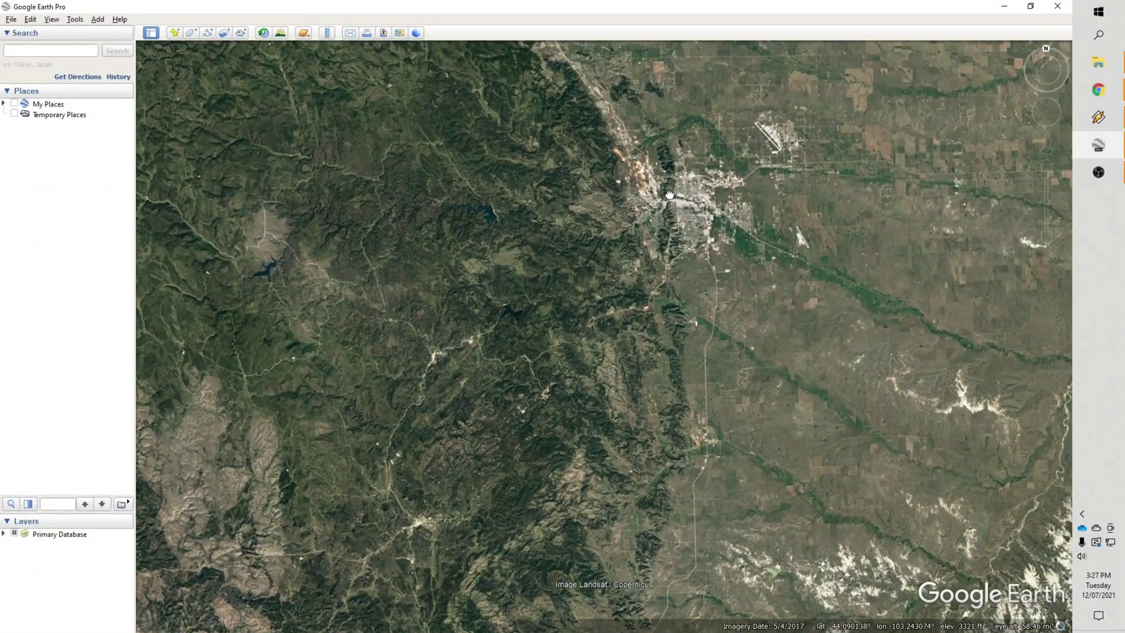
scroll(668, 193, "up", 2)
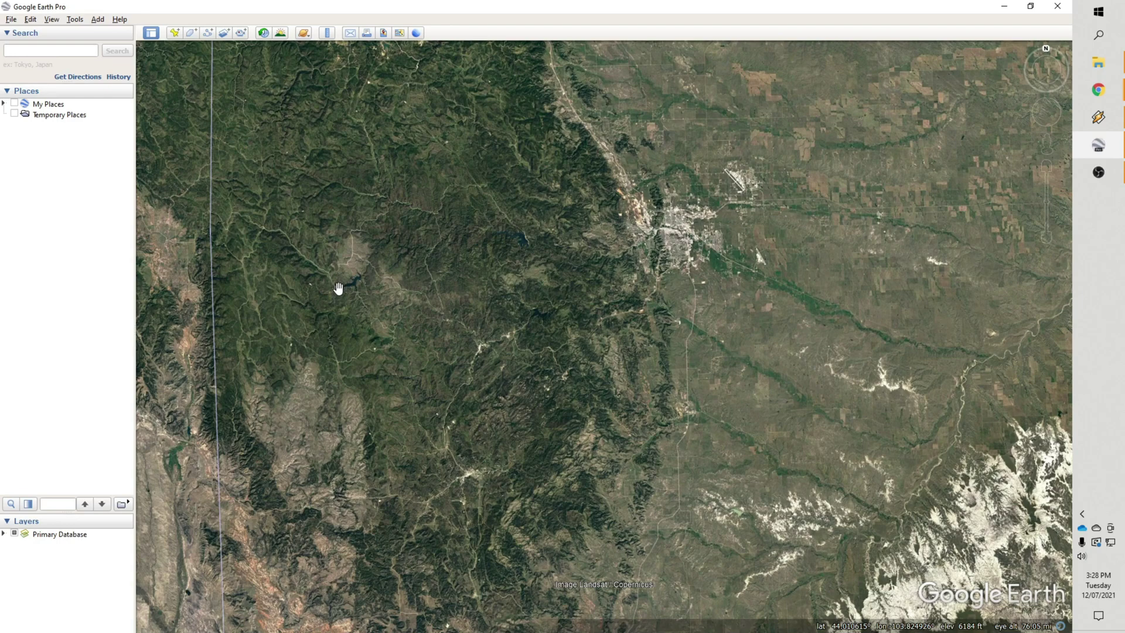
scroll(339, 288, "up", 5)
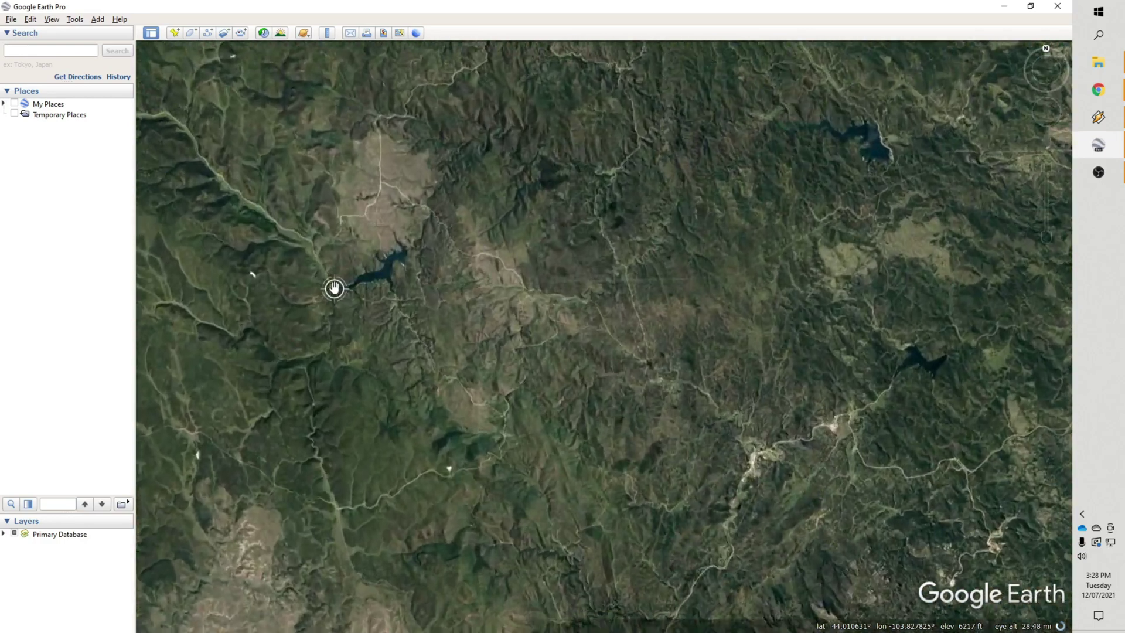
scroll(331, 289, "up", 3)
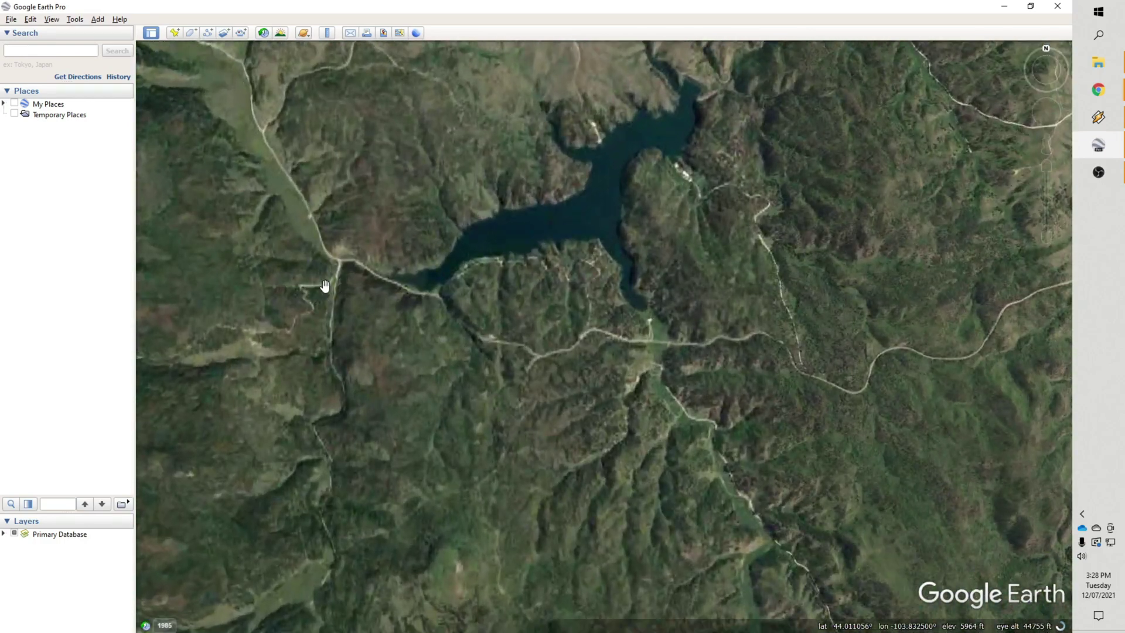
left_click_drag(323, 286, 371, 328)
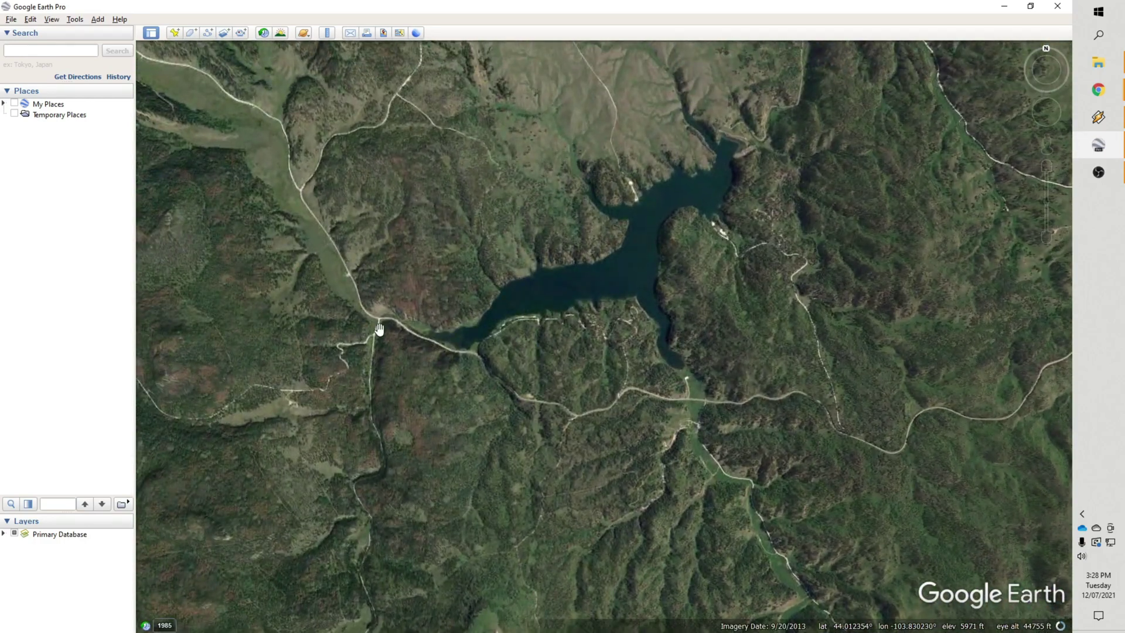
scroll(379, 330, "up", 1)
scroll(387, 329, "up", 2)
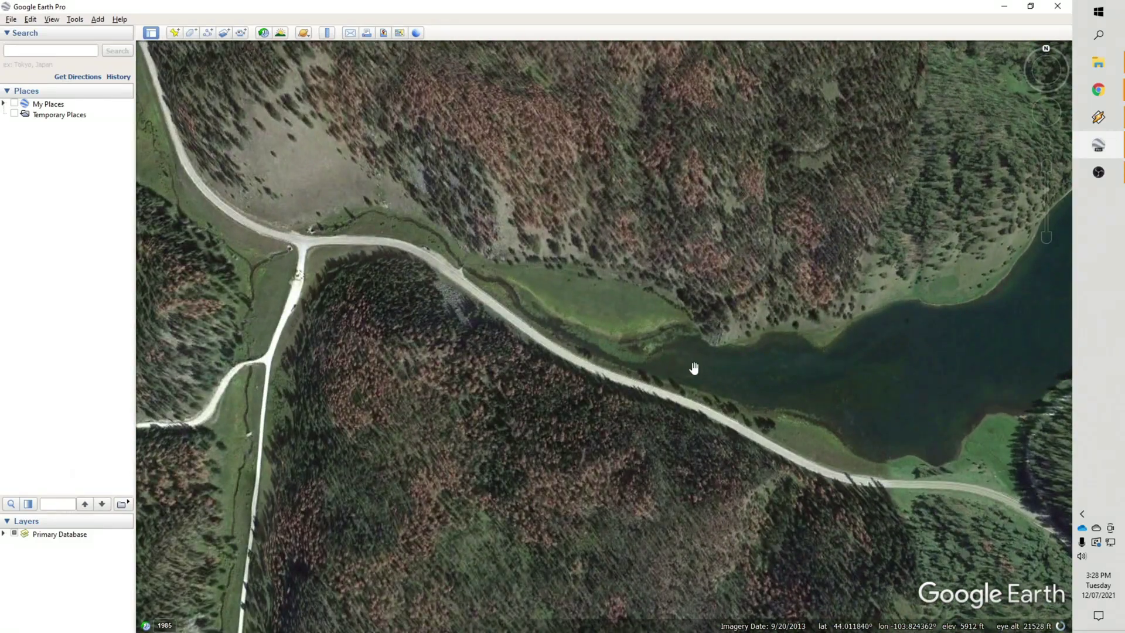
left_click_drag(489, 273, 523, 312)
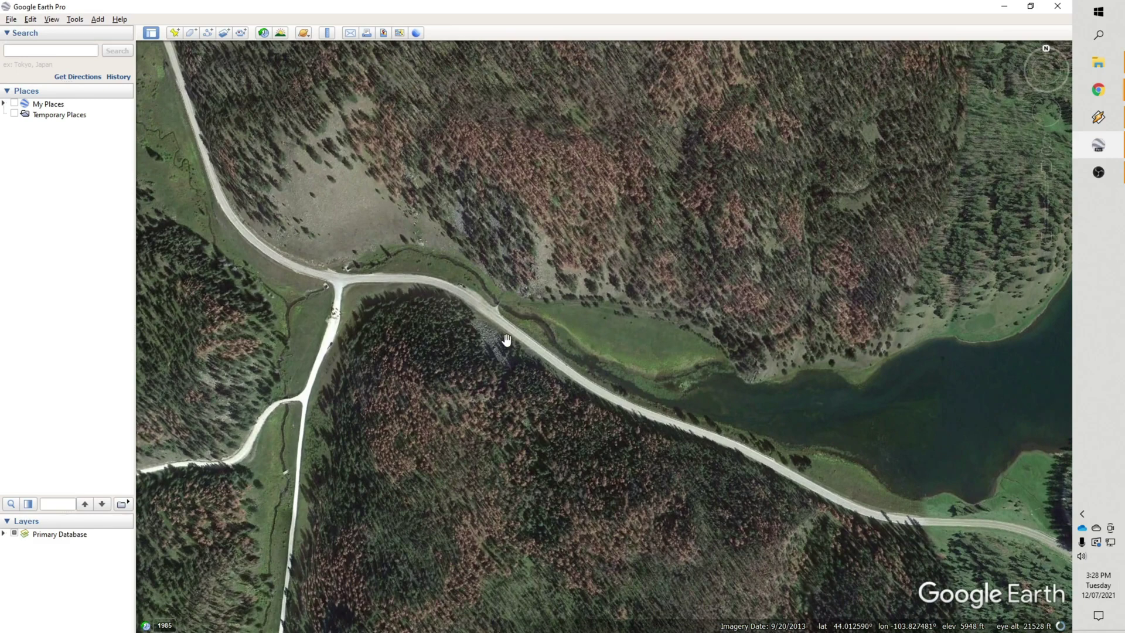
scroll(367, 282, "up", 1)
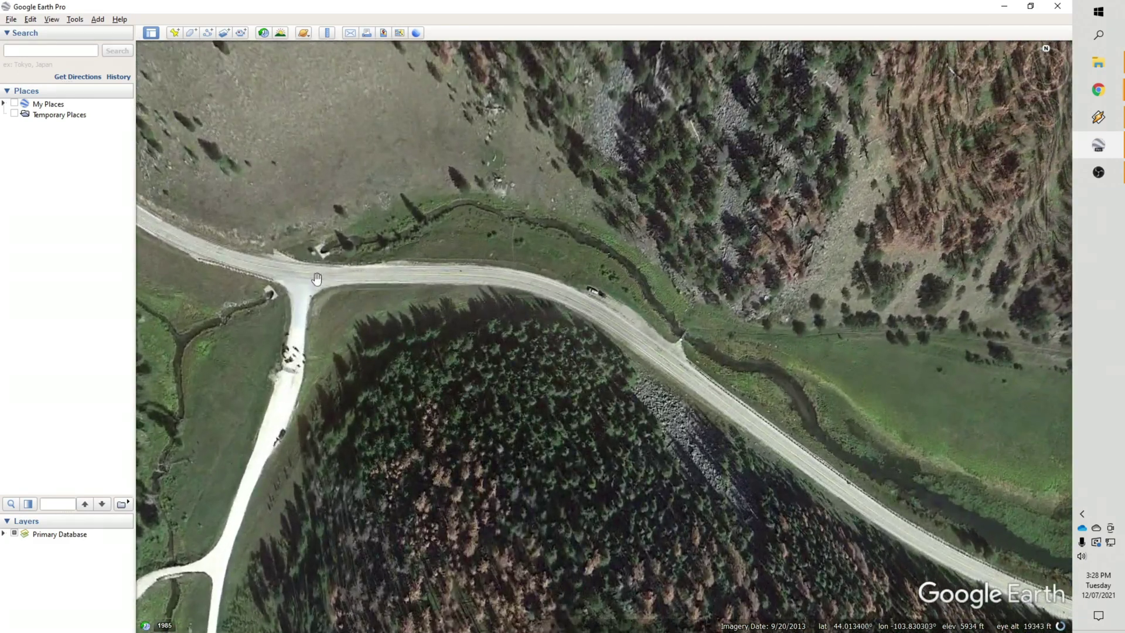
left_click_drag(316, 278, 334, 282)
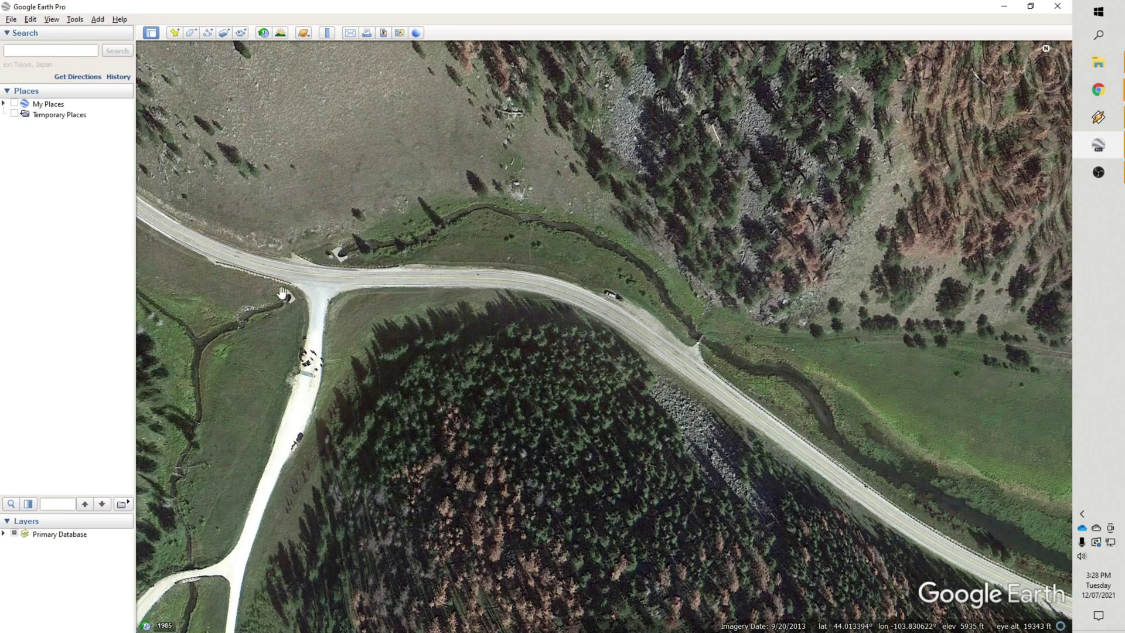
- Display the Rapid Creek at RC watershed from the RapidCreek Watersheds folder over the whole region, and hide it after viewing
scroll(326, 265, "down", 3)
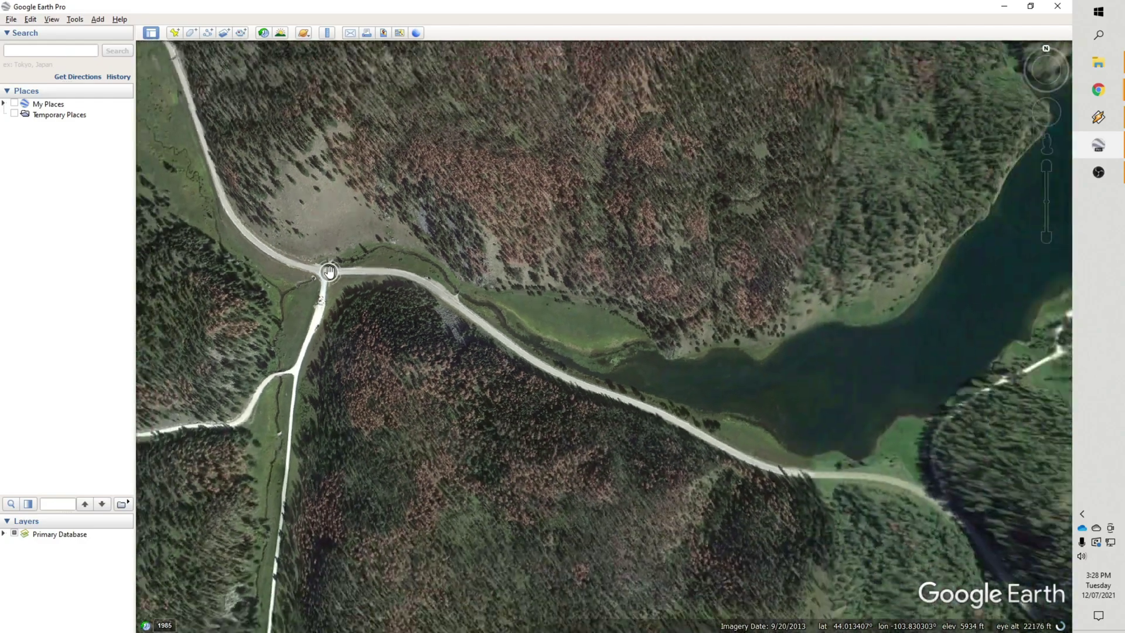
scroll(329, 272, "down", 5)
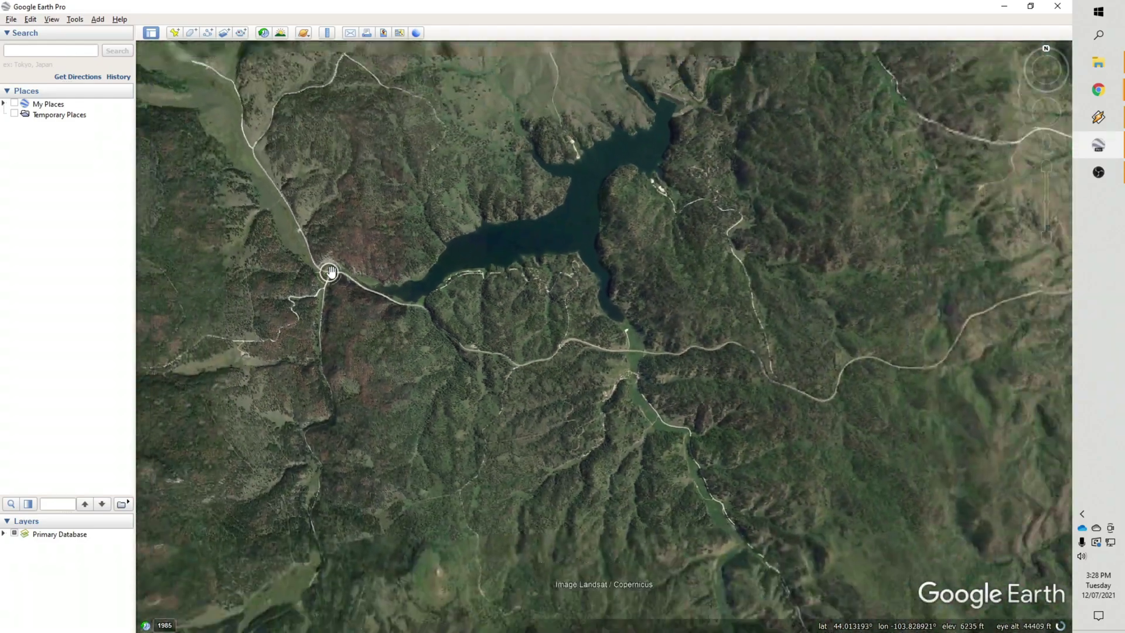
scroll(331, 272, "down", 5)
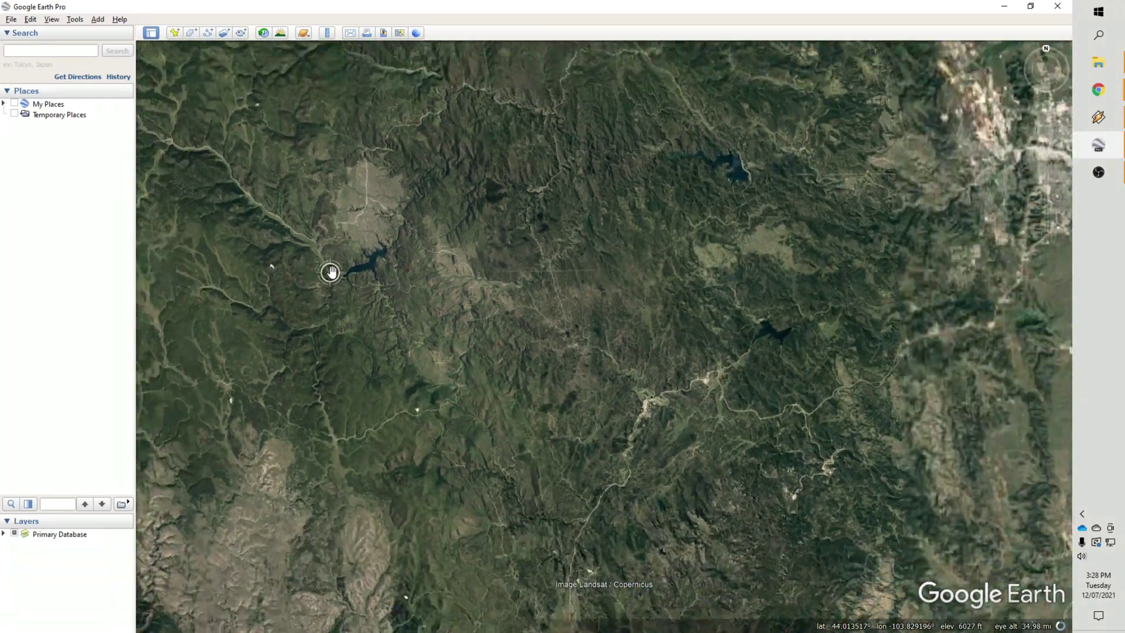
scroll(345, 260, "down", 5)
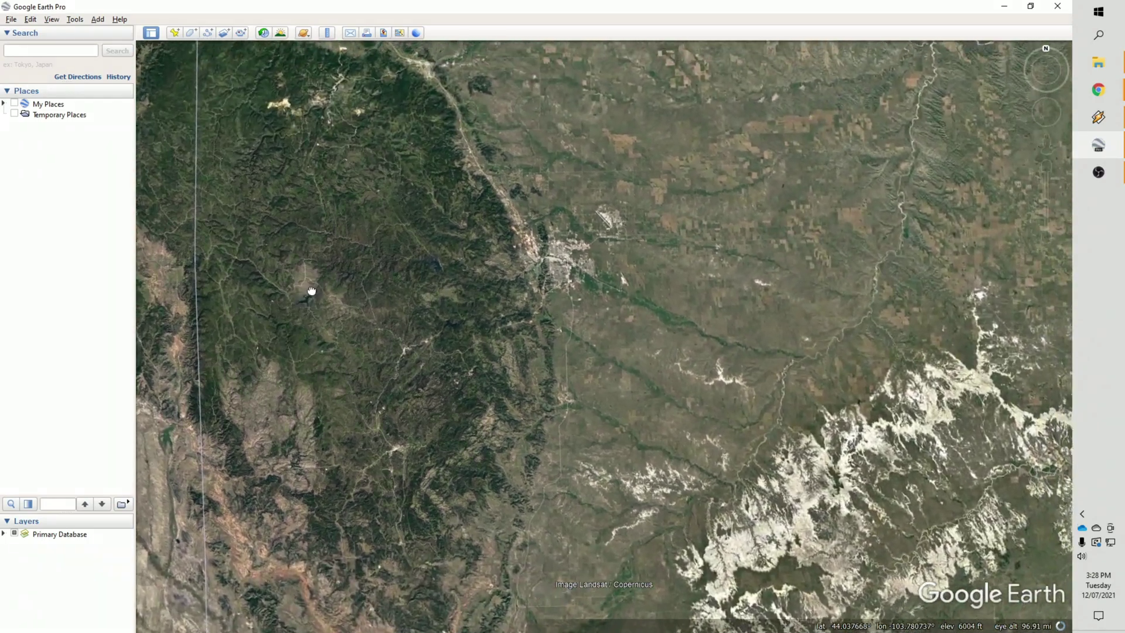
left_click_drag(312, 291, 339, 296)
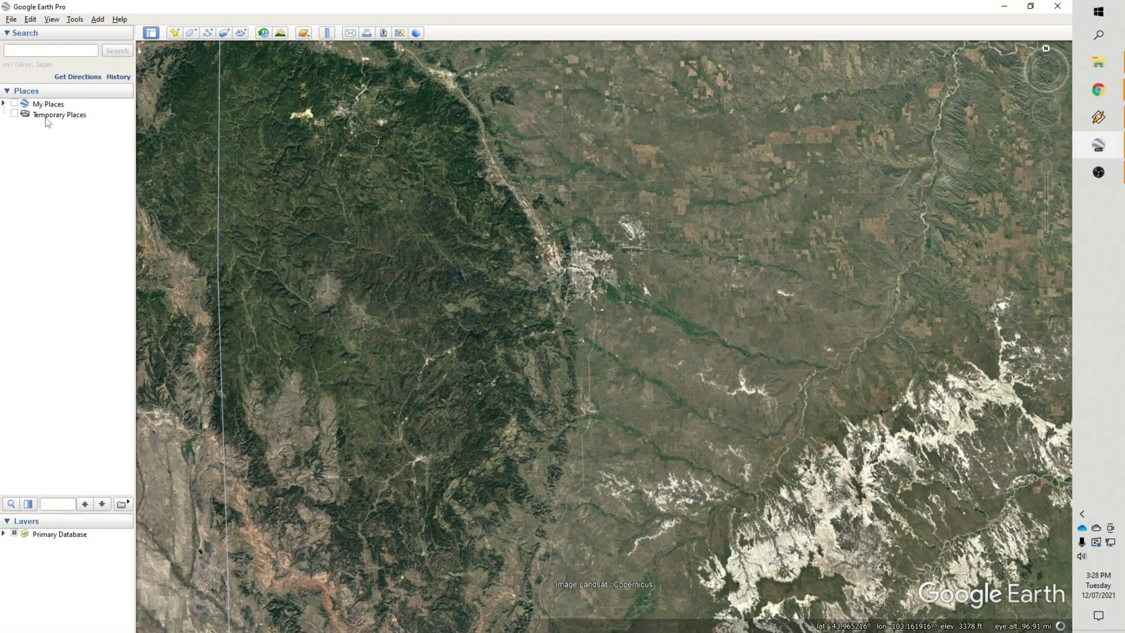
left_click(4, 104)
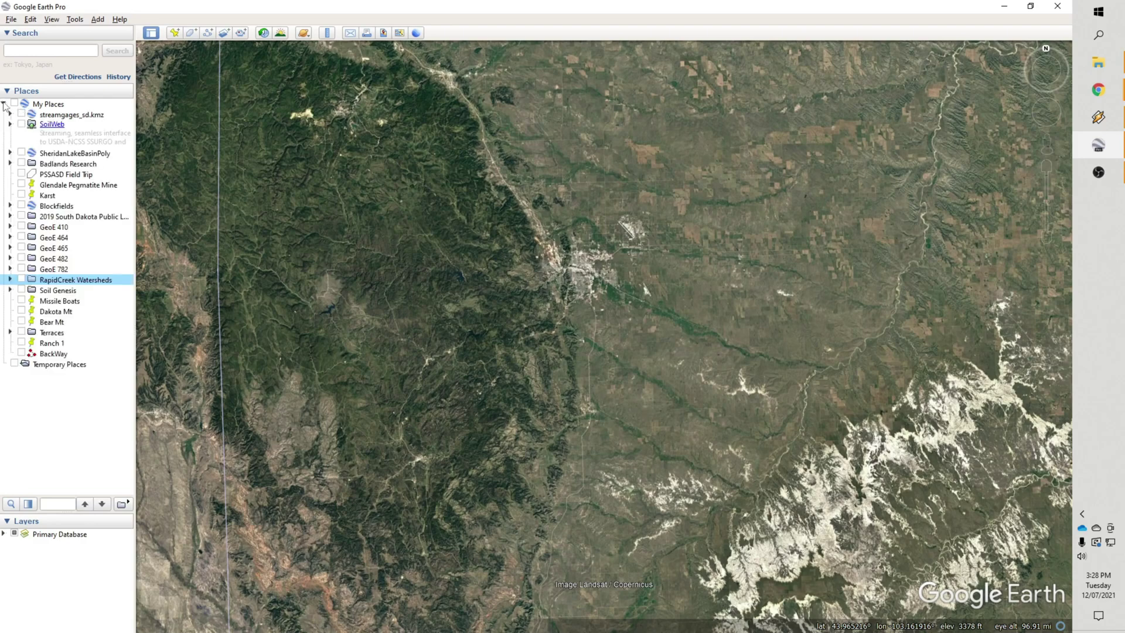
left_click(10, 280)
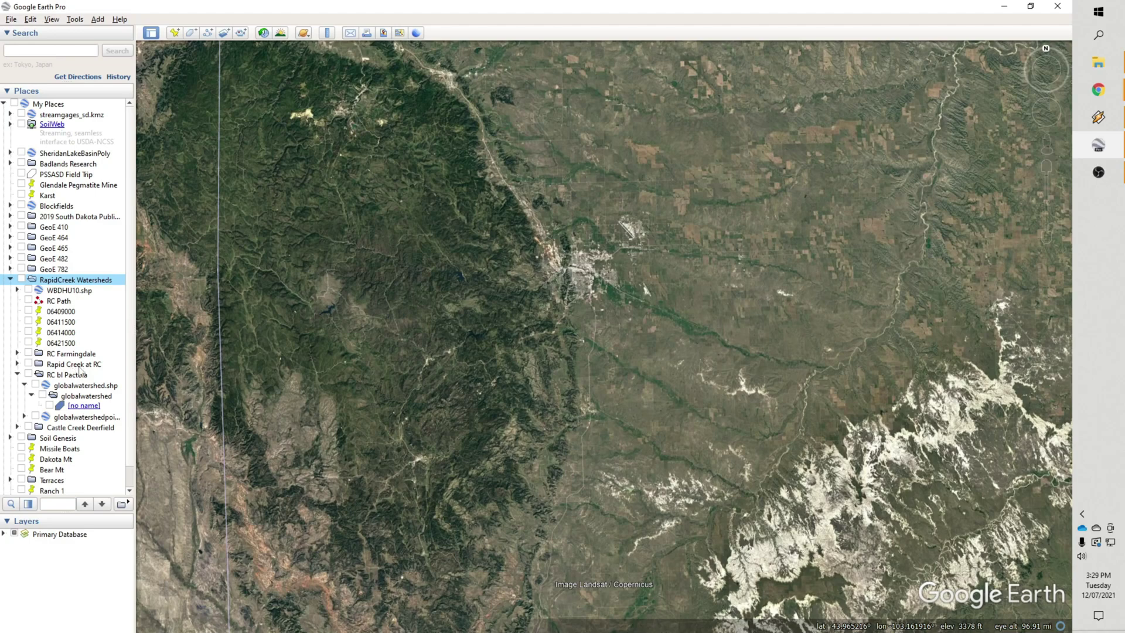
left_click(28, 364)
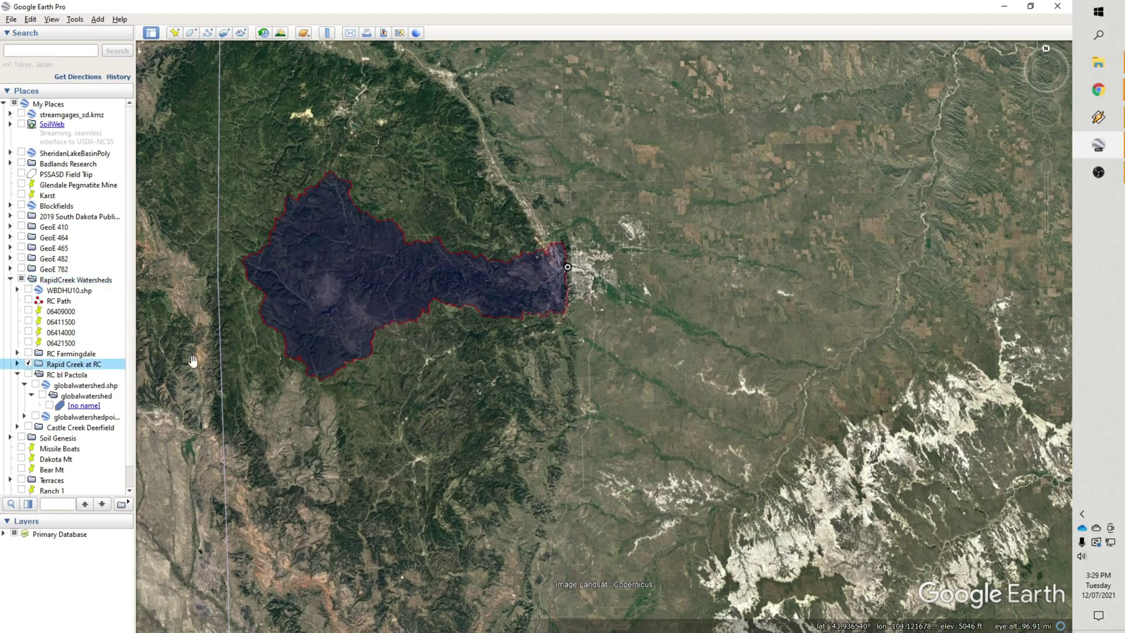
left_click_drag(294, 298, 308, 301)
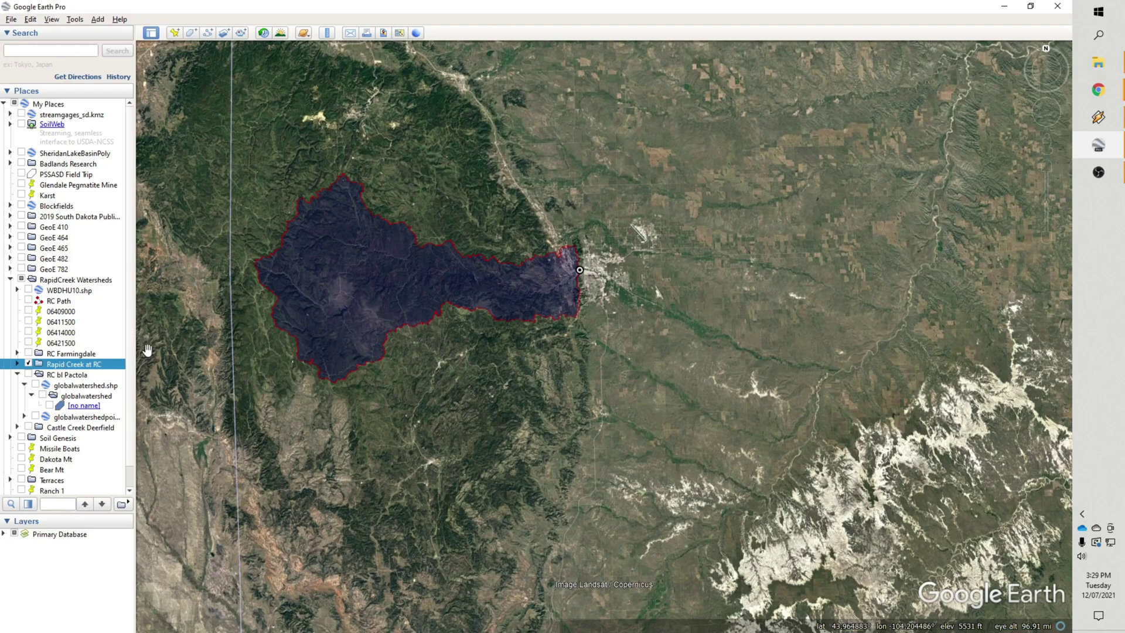
left_click(28, 364)
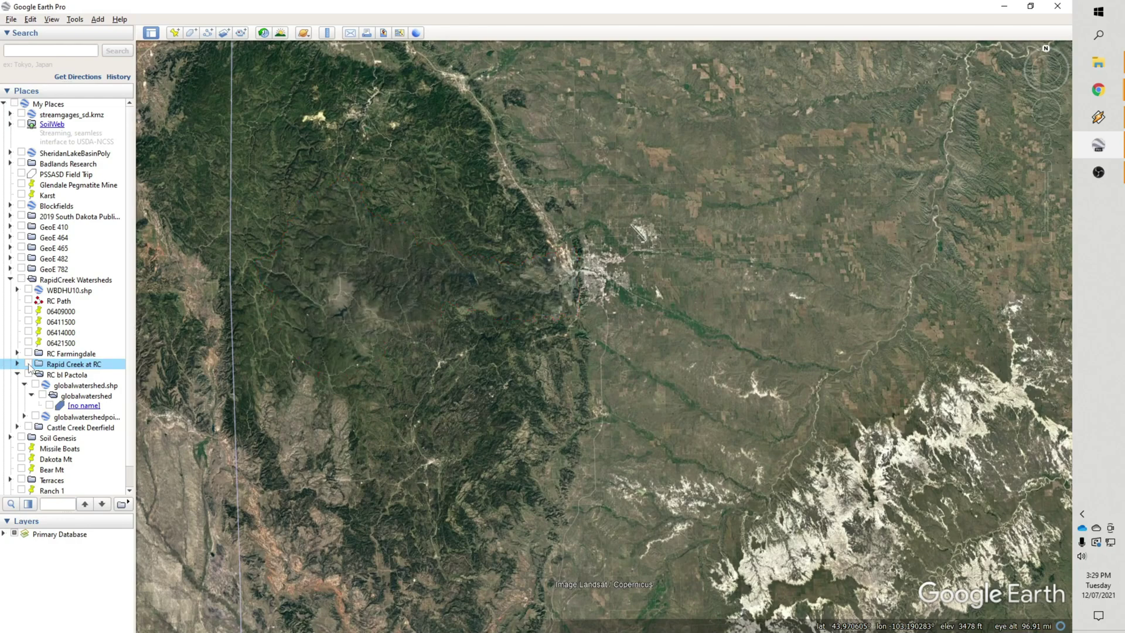
- Display the Castle Creek Deerfield watershed from the RapidCreek Watersheds folder and examine its basin, flow path and outlet beside the reservoir
left_click(17, 374)
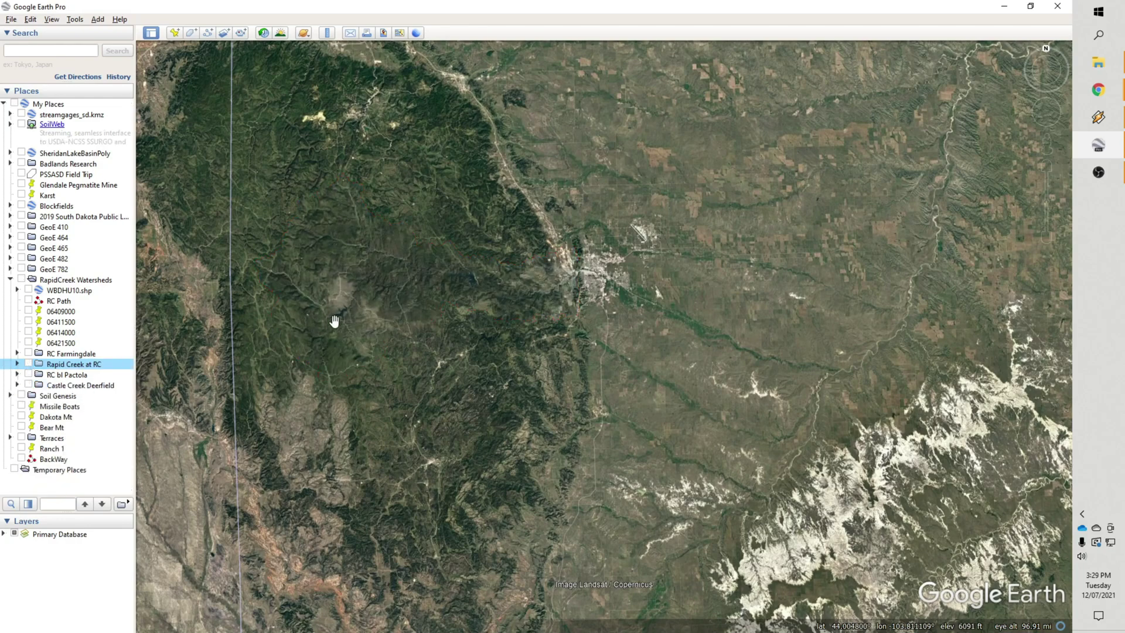
left_click(29, 386)
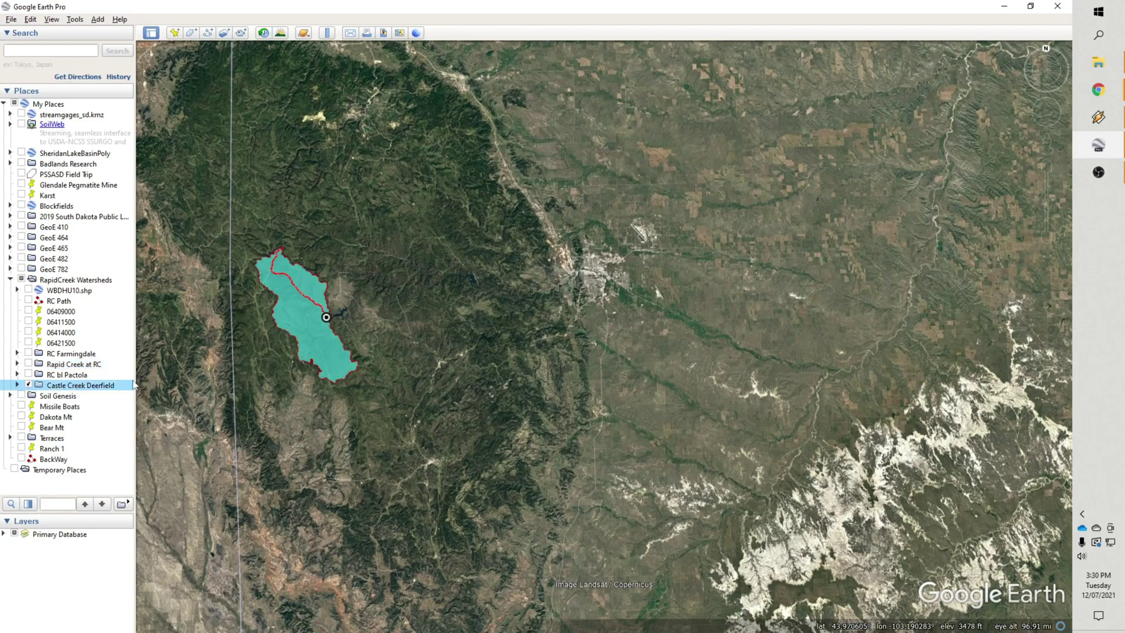
scroll(326, 318, "up", 3)
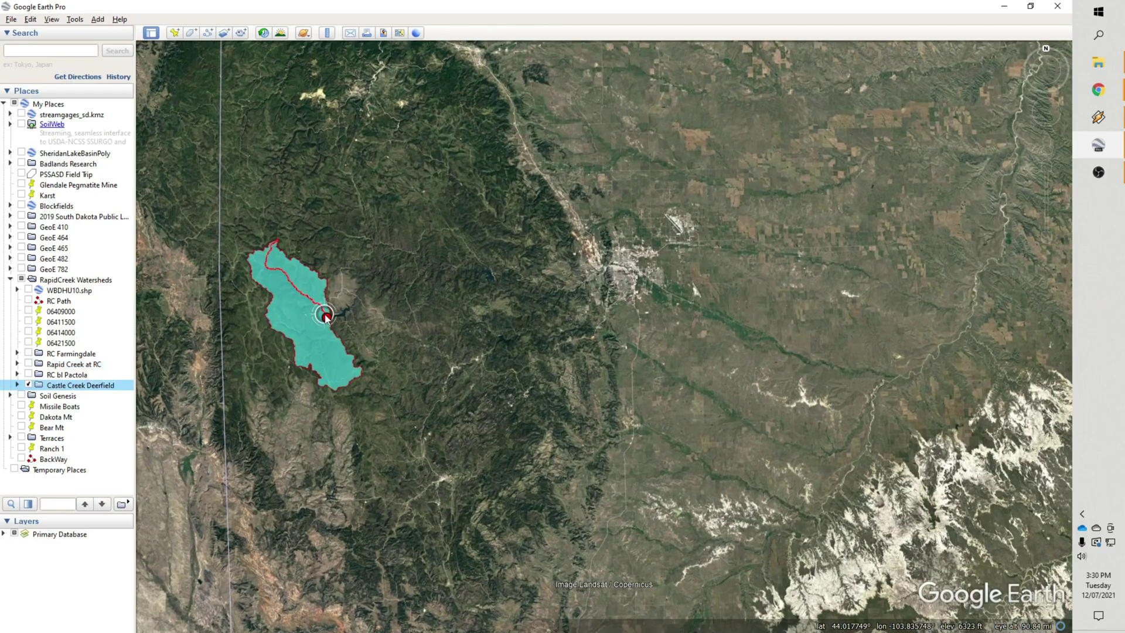
scroll(359, 333, "up", 3)
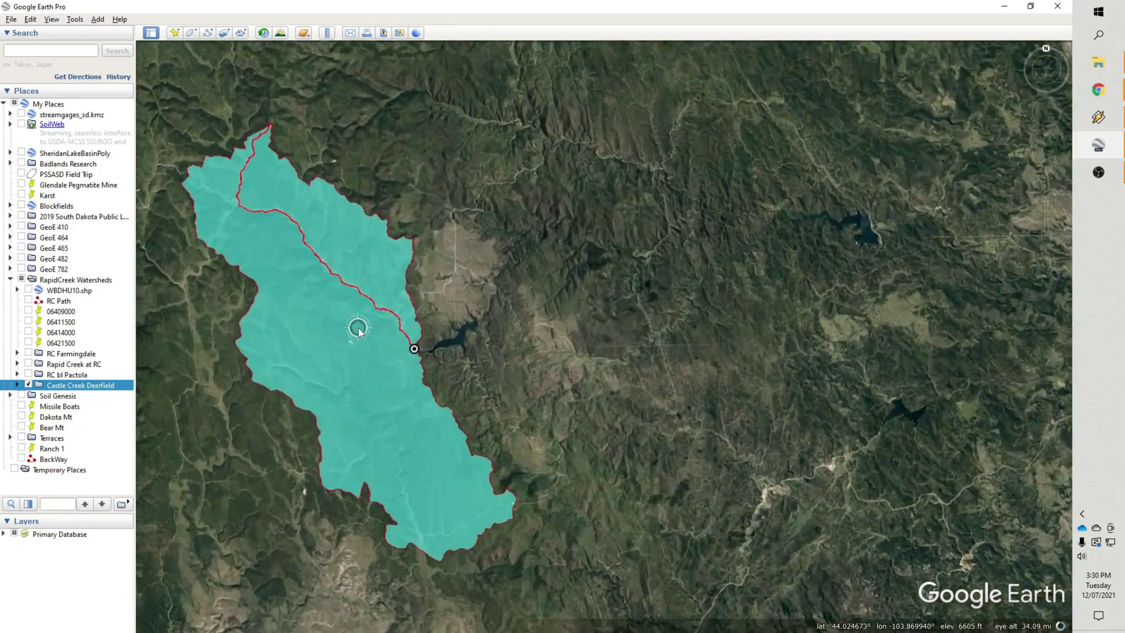
left_click_drag(353, 326, 404, 315)
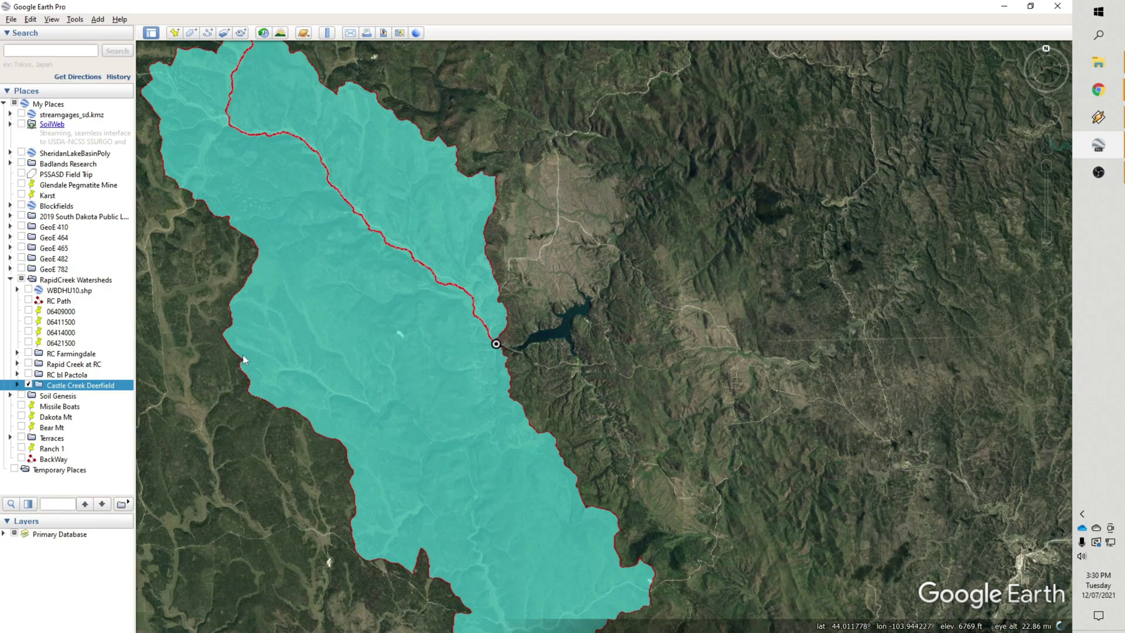
- Make the globalwatershed.shp fill of the Castle Creek Deerfield watershed more opaque through its properties
left_click(17, 386)
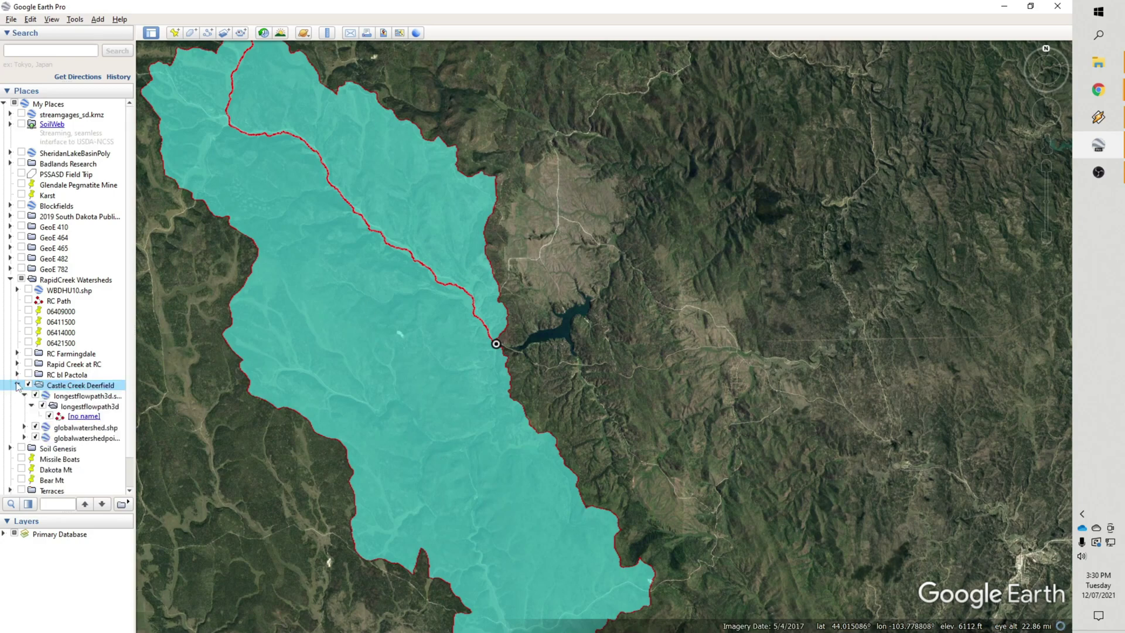
right_click(77, 427)
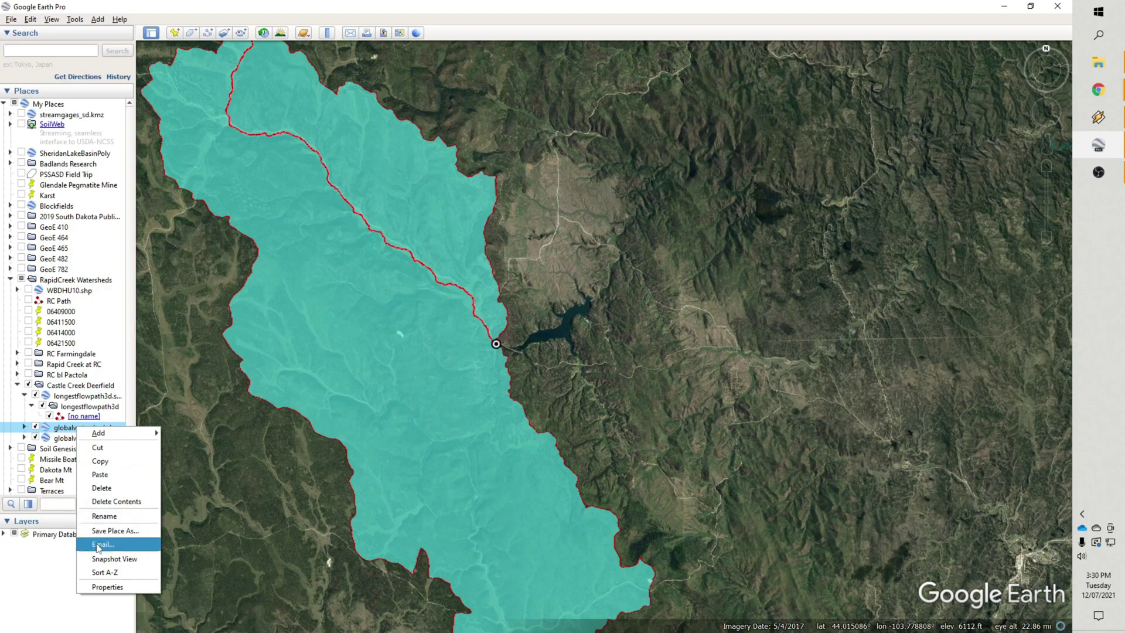
left_click(103, 587)
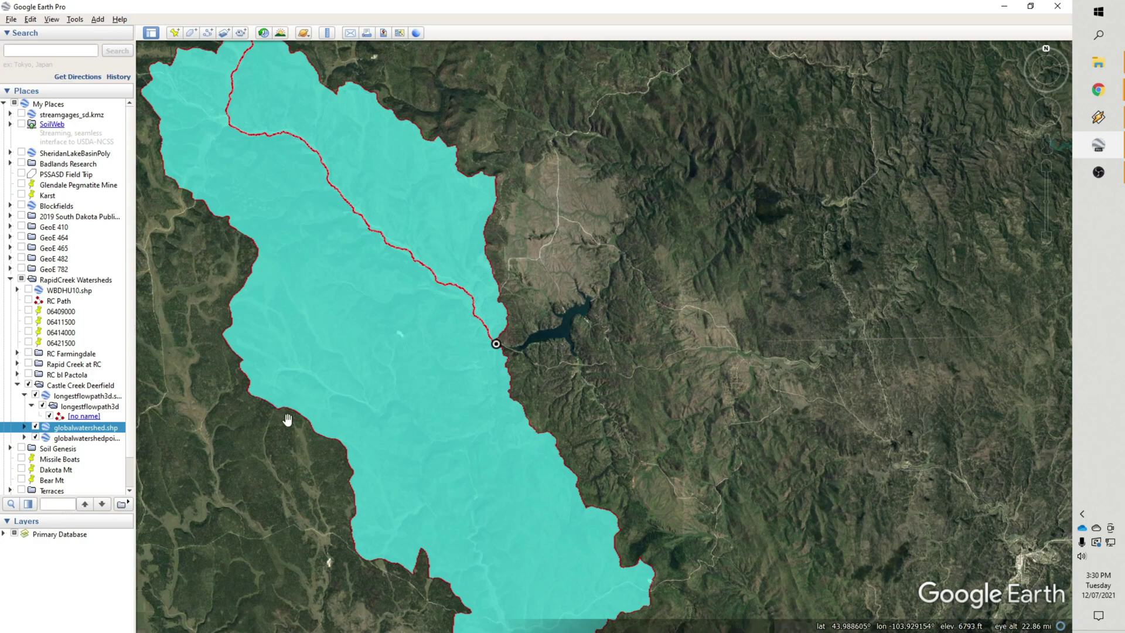
- Check the attribute information of the Castle Creek Deerfield watershed polygon, and dismiss it after reading
scroll(100, 423, "down", 1)
scroll(99, 423, "up", 1)
scroll(445, 350, "down", 5)
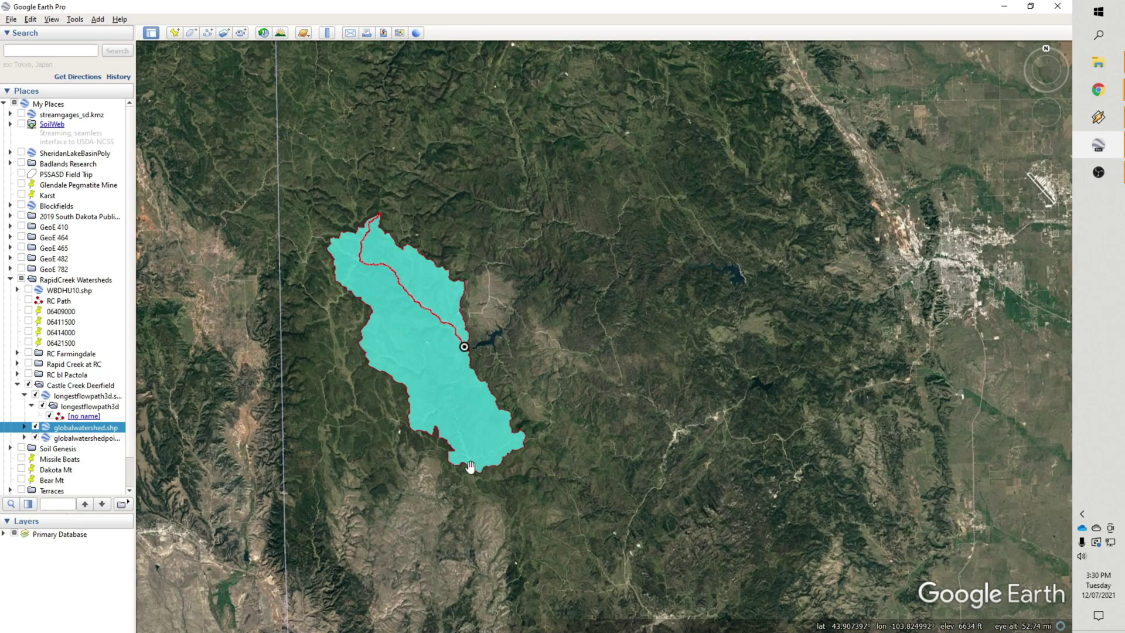
left_click(413, 338)
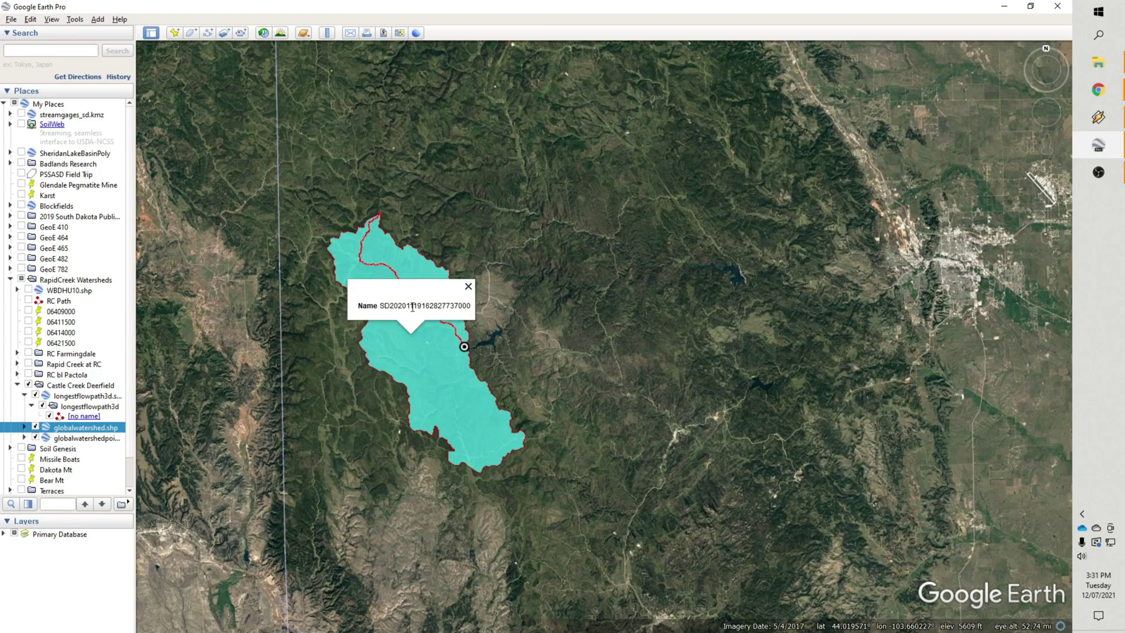
left_click(468, 286)
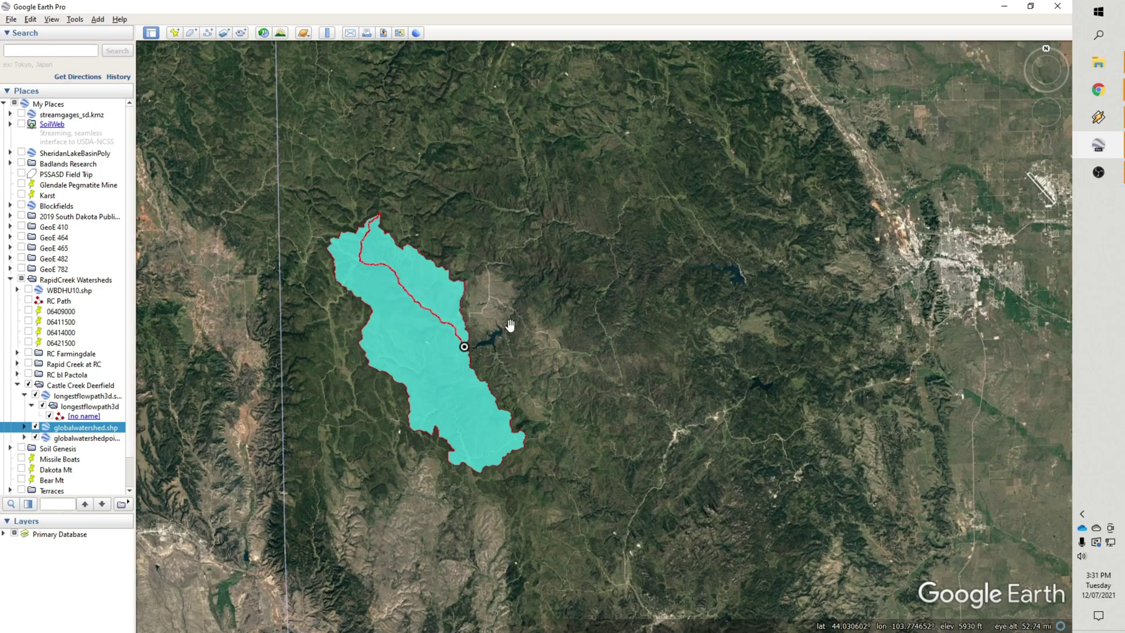
- Add the RC bl Pactola, Rapid Creek at RC and RC Farmingdale watersheds and the RC Path to the regional view
left_click_drag(423, 351, 390, 334)
scroll(389, 334, "down", 3)
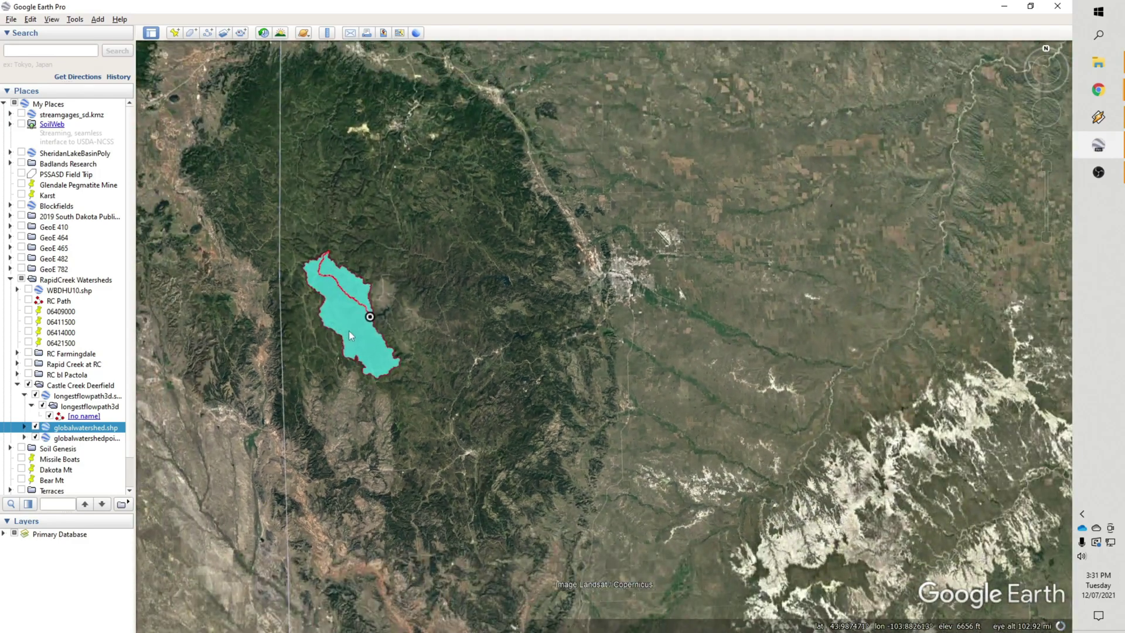
scroll(321, 320, "up", 2)
scroll(321, 320, "up", 2)
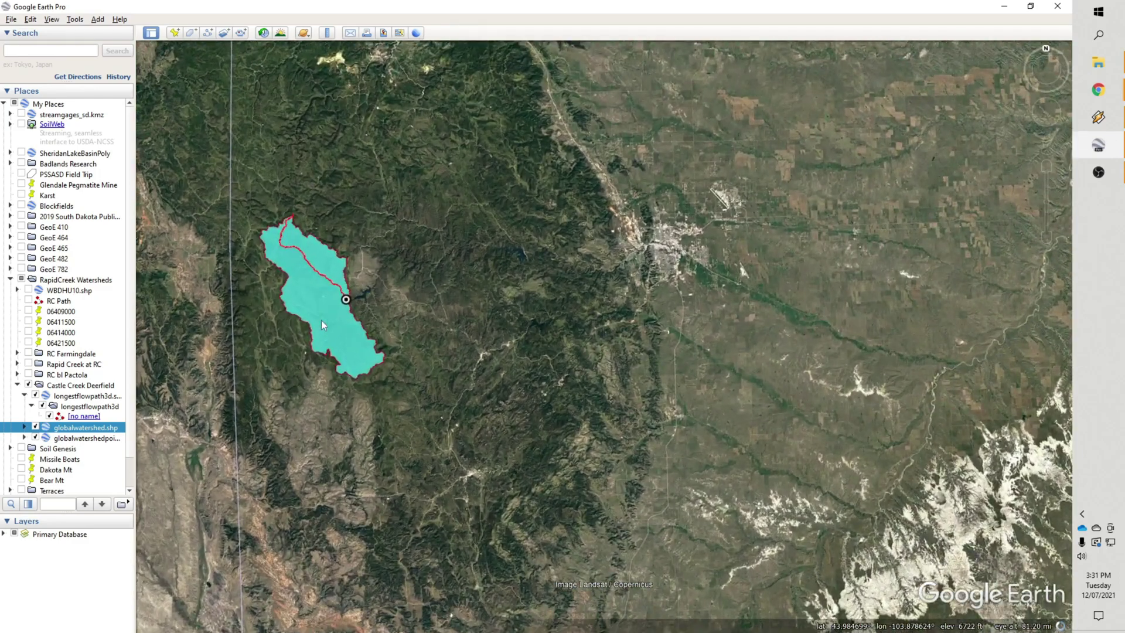
left_click_drag(318, 317, 229, 360)
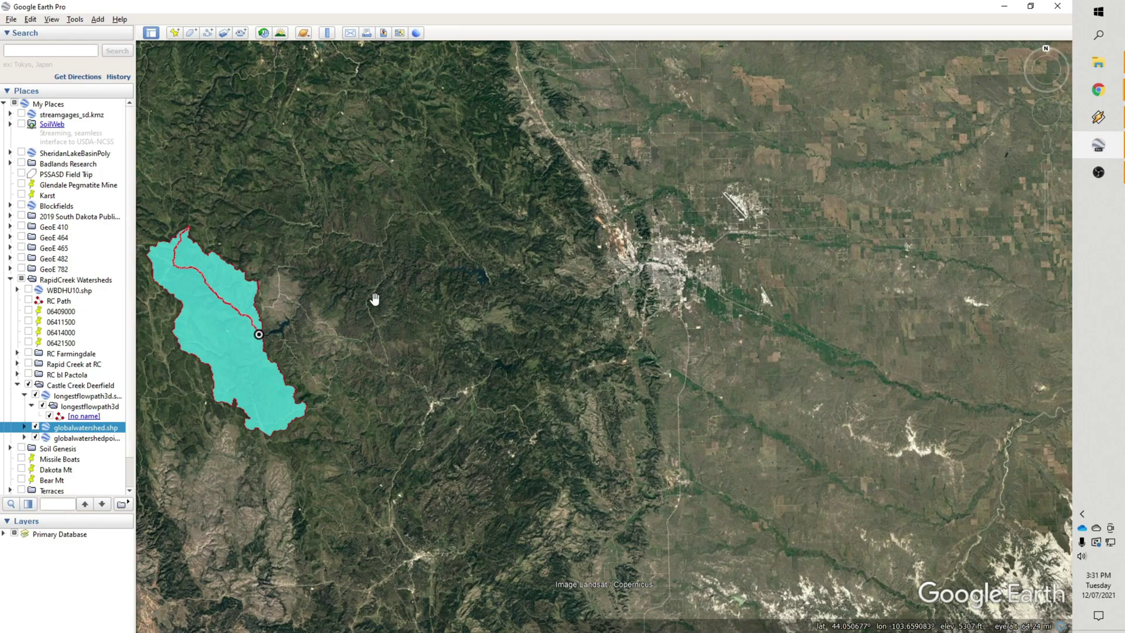
left_click(18, 384)
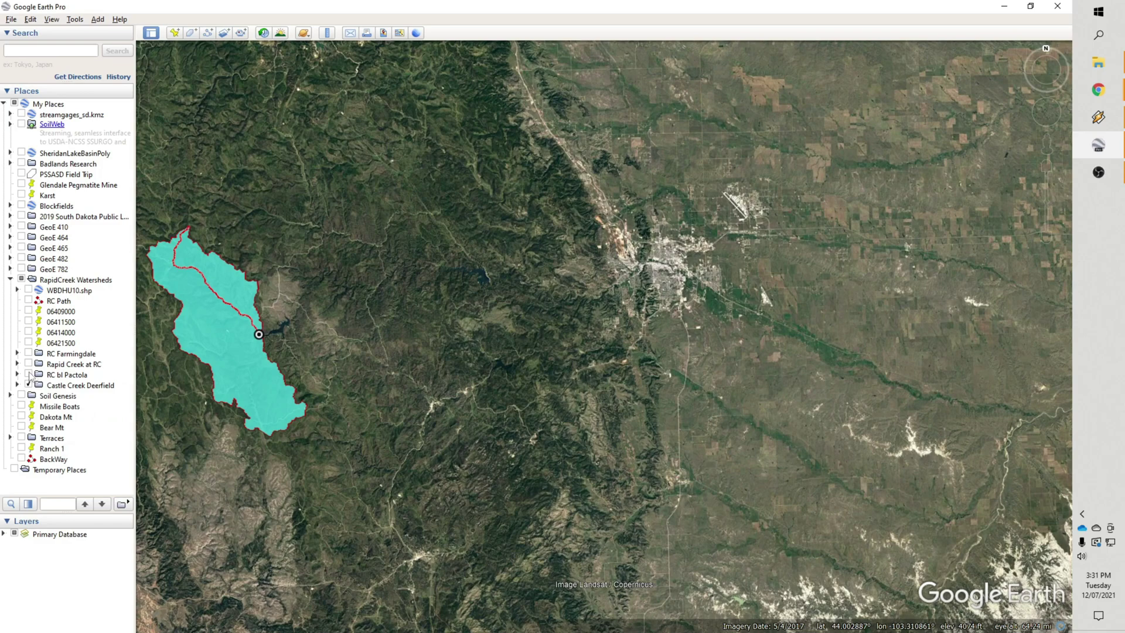
left_click(28, 374)
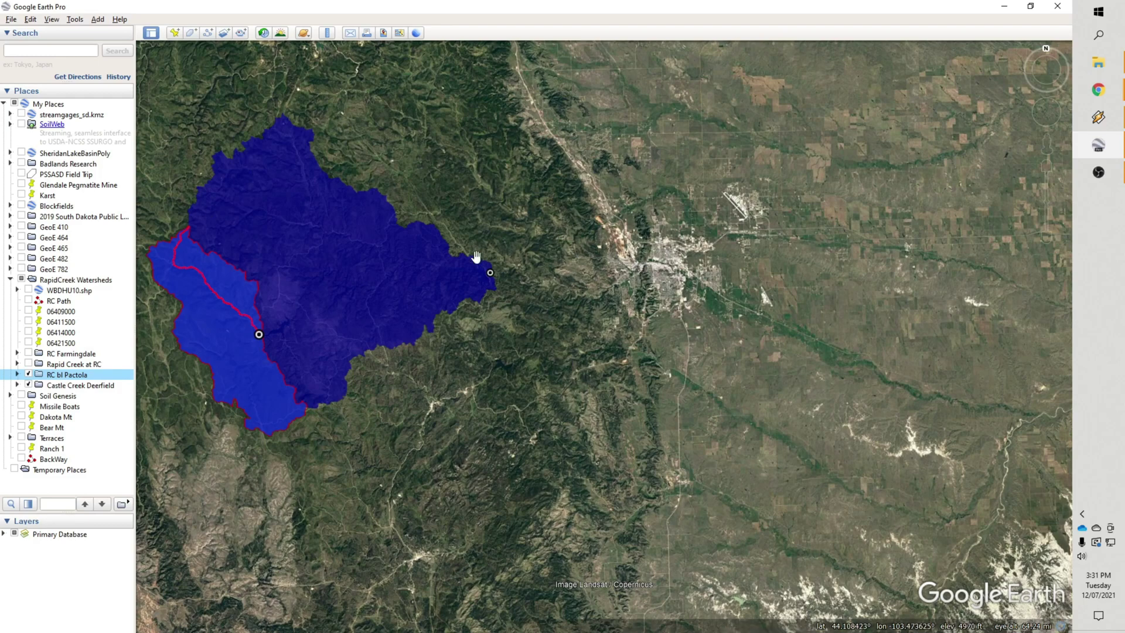
left_click(28, 374)
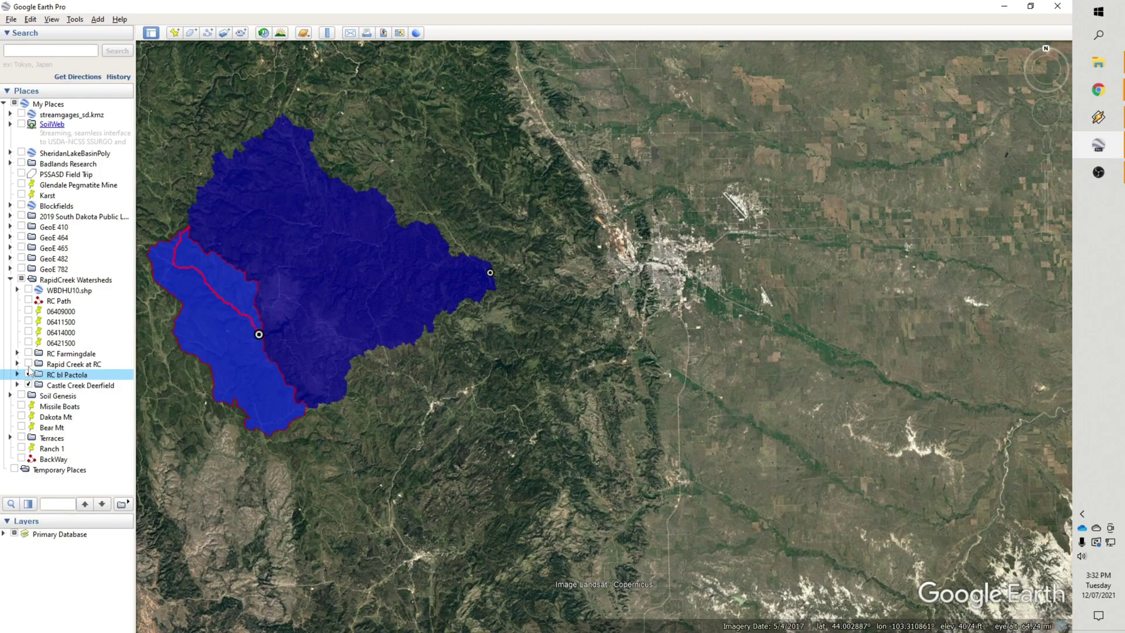
left_click(28, 363)
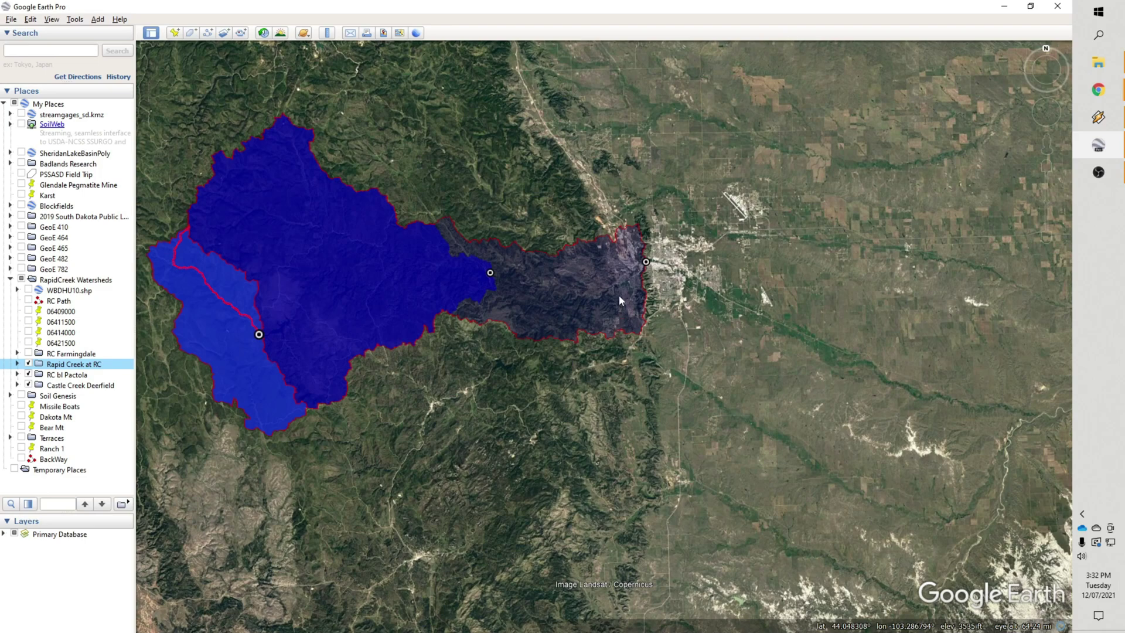
left_click(28, 353)
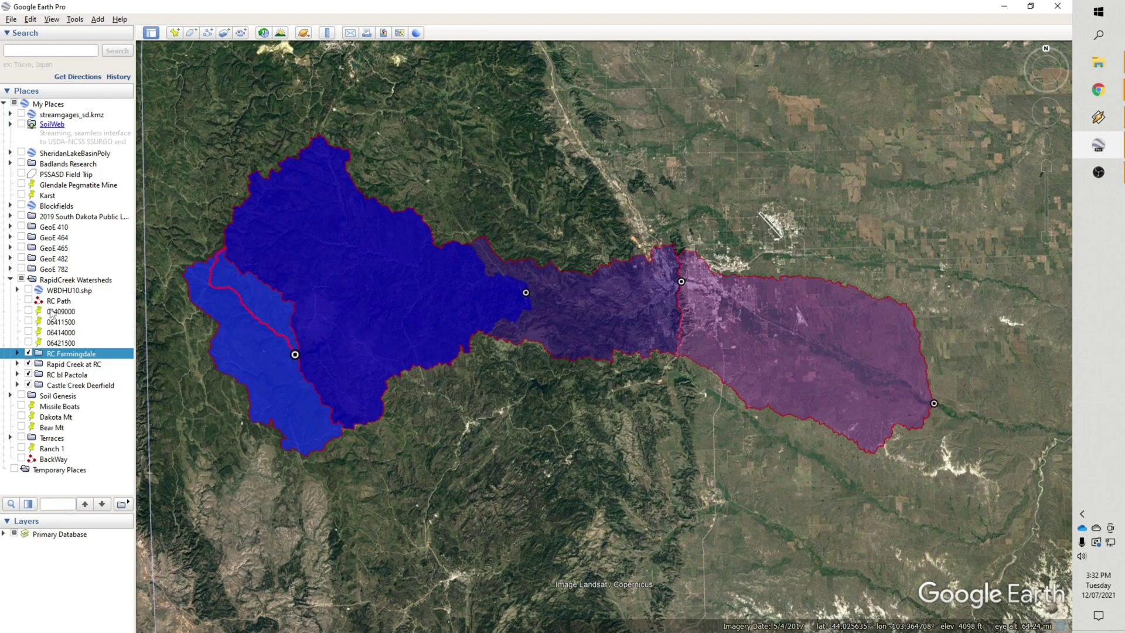
left_click(28, 301)
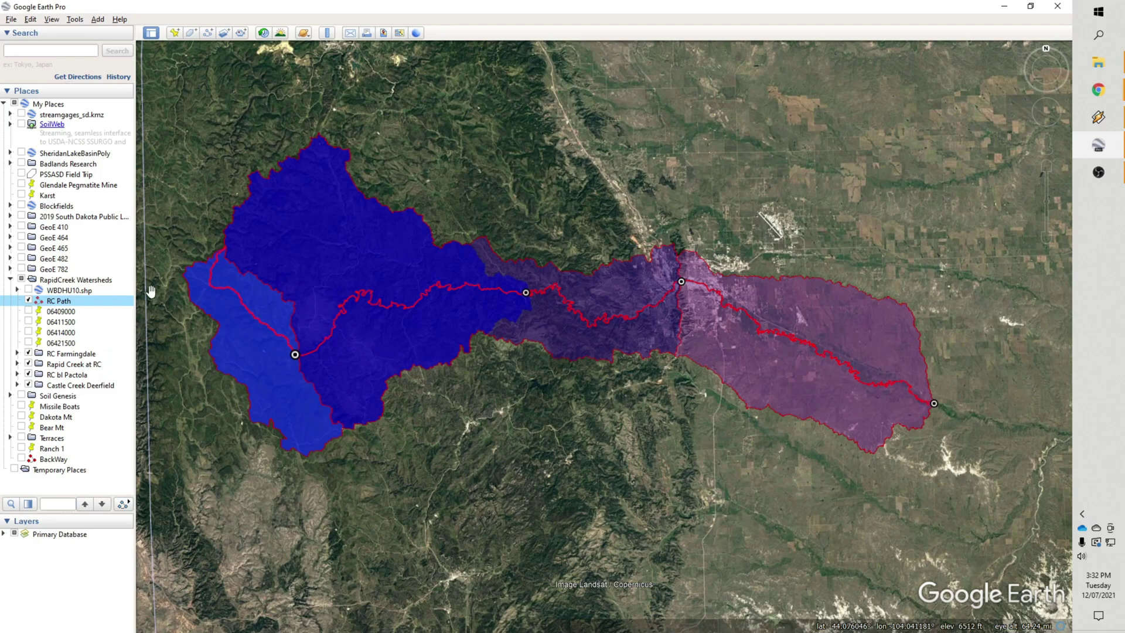
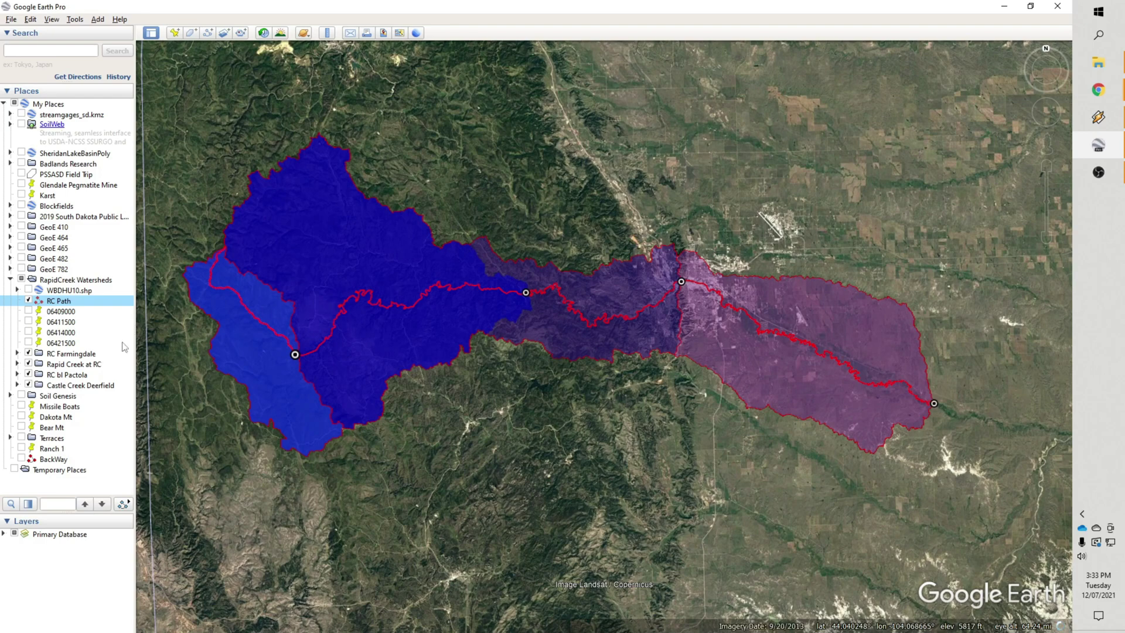
- Read the attribute information of the RC Farmingdale and Rapid Creek at RC watershed polygons, closing each after viewing
left_click(18, 364)
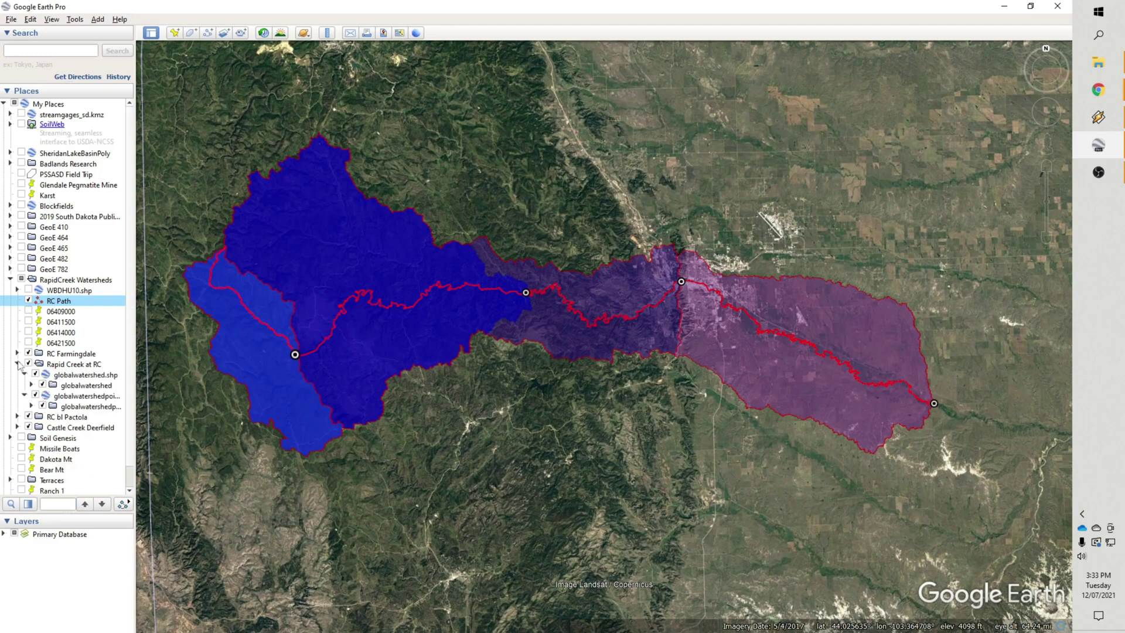
left_click(42, 384)
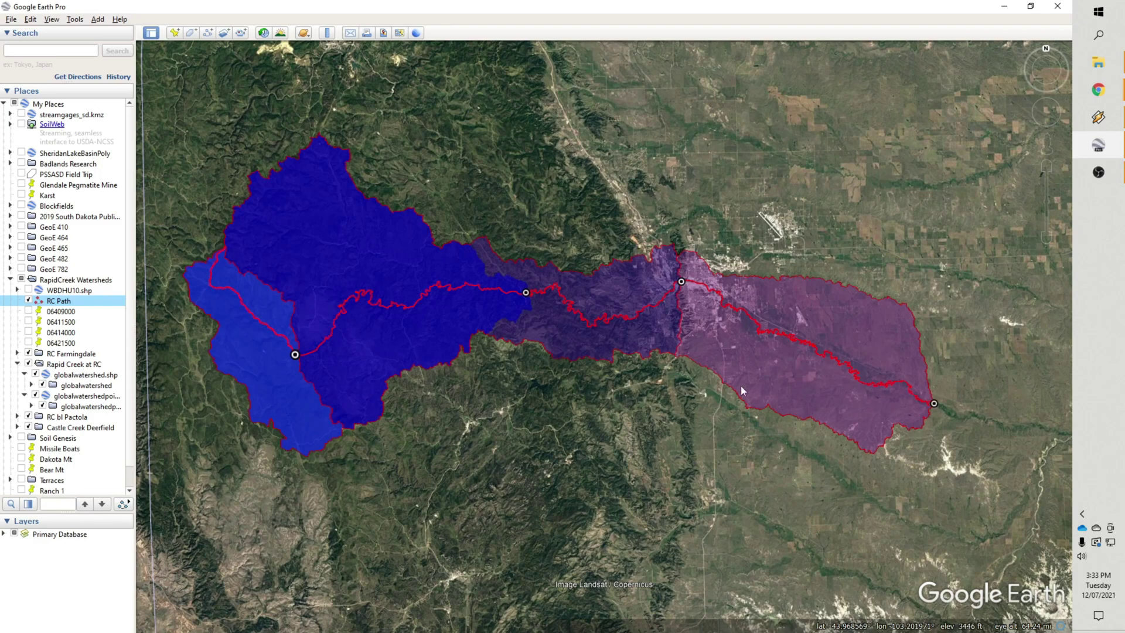
left_click(841, 319)
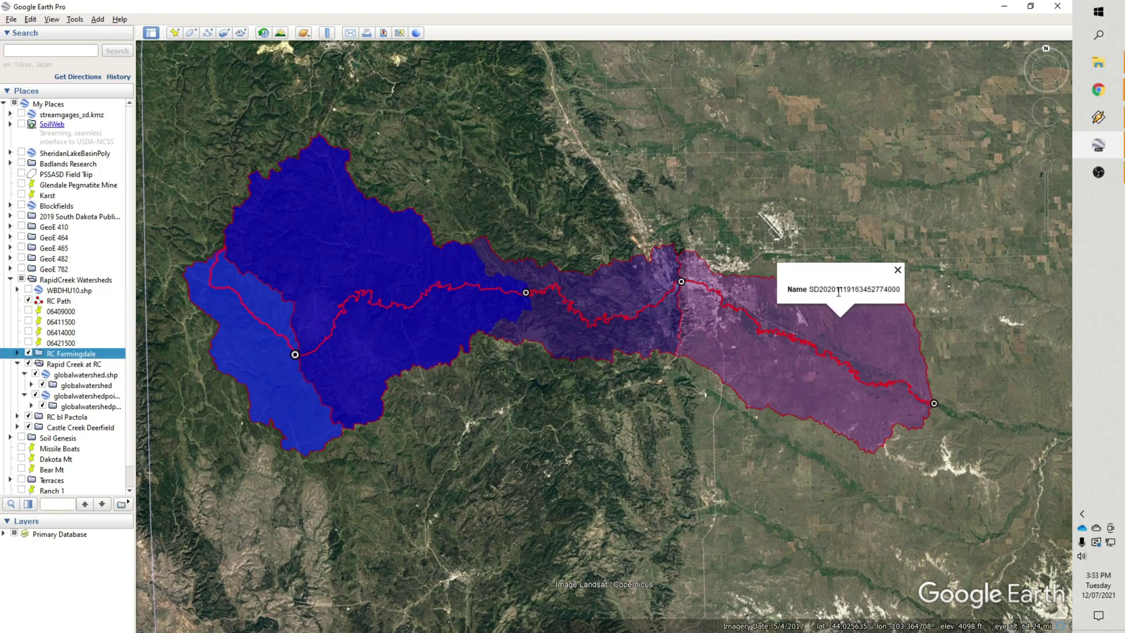
left_click(898, 270)
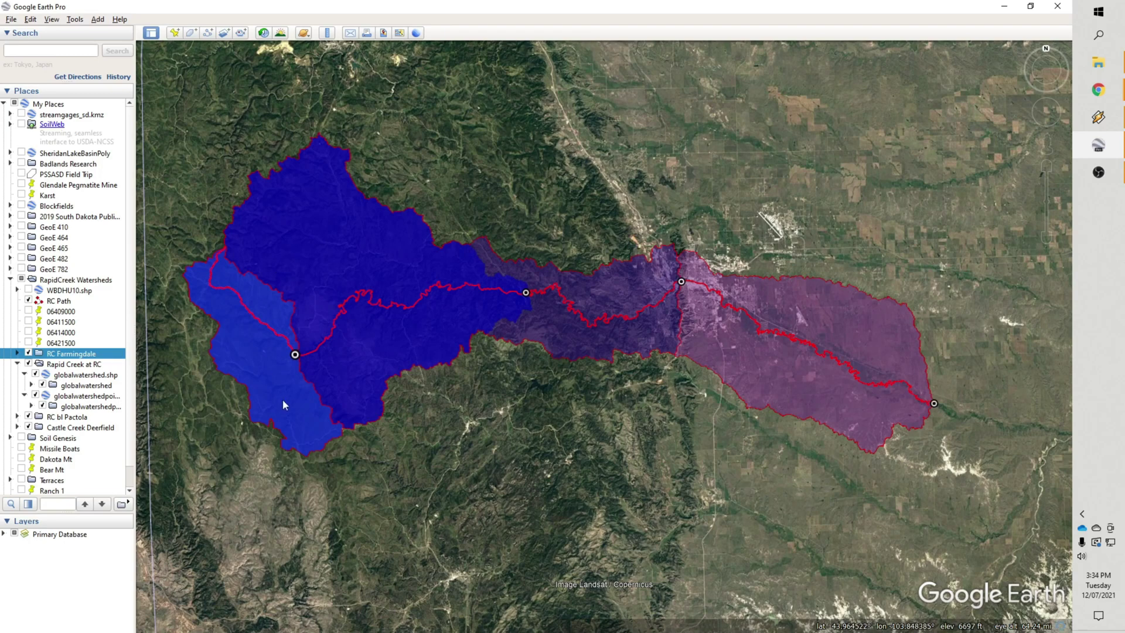
left_click(591, 297)
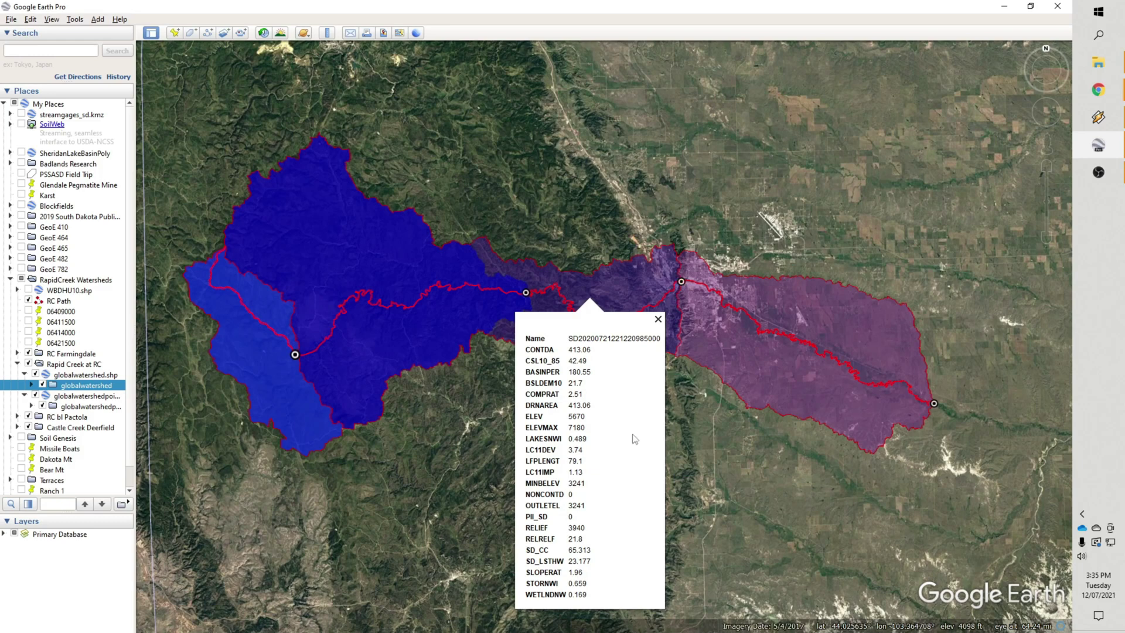
left_click(658, 320)
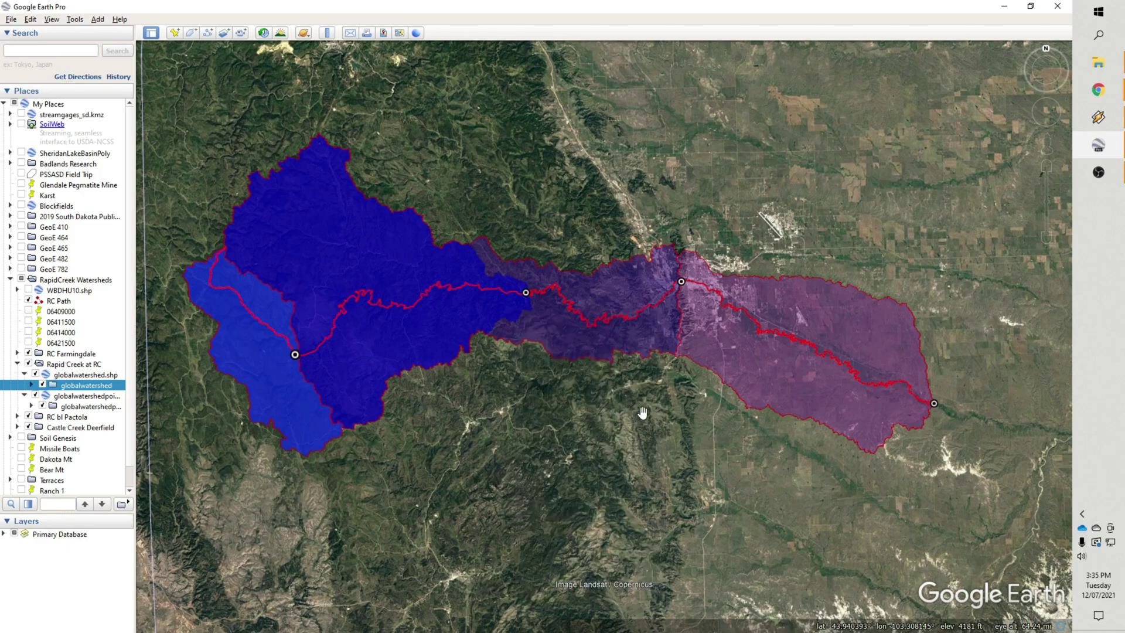
- Examine the Rapid Creek at RC watershed in a tilted 3D view, following its southern divide west toward the RC bl Pactola basin
left_click_drag(657, 392, 671, 414)
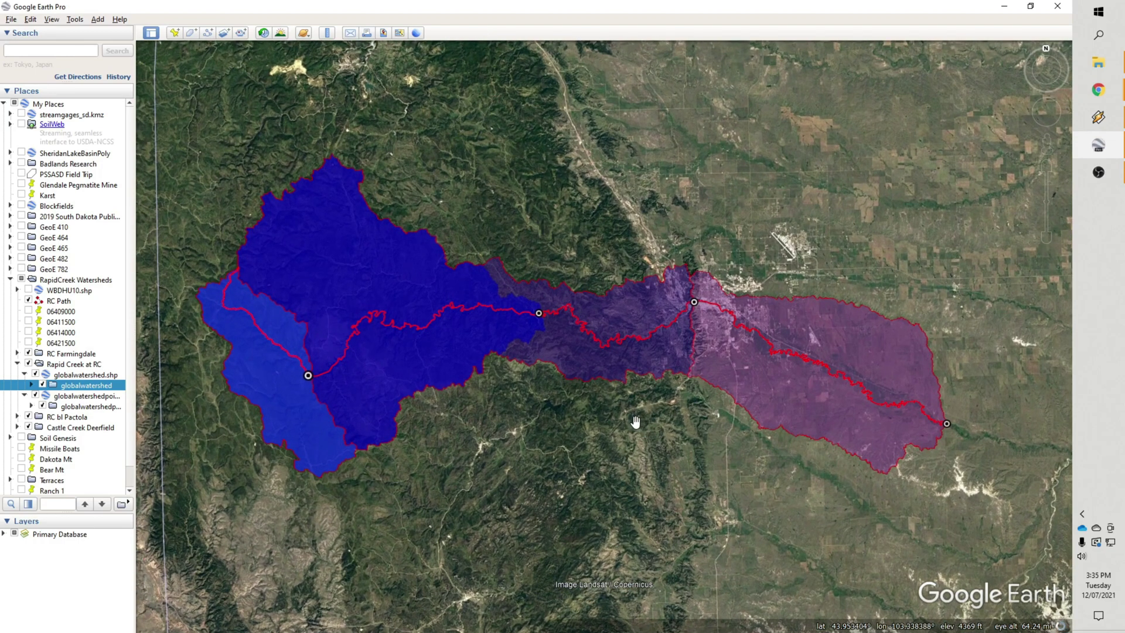
scroll(635, 421, "down", 2)
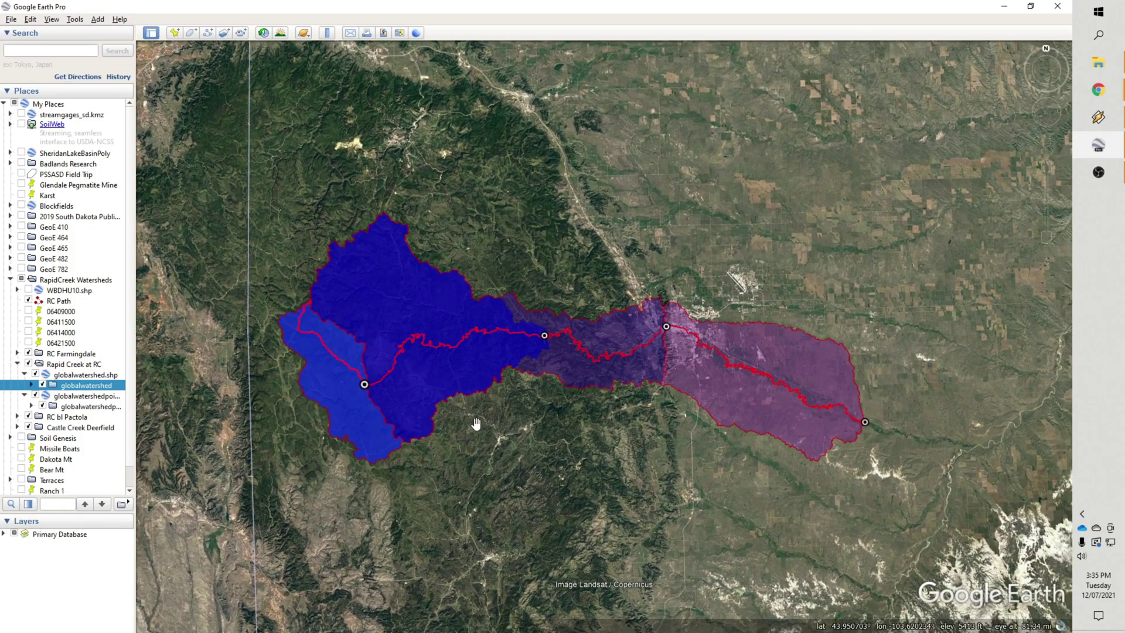
scroll(616, 346, "up", 3)
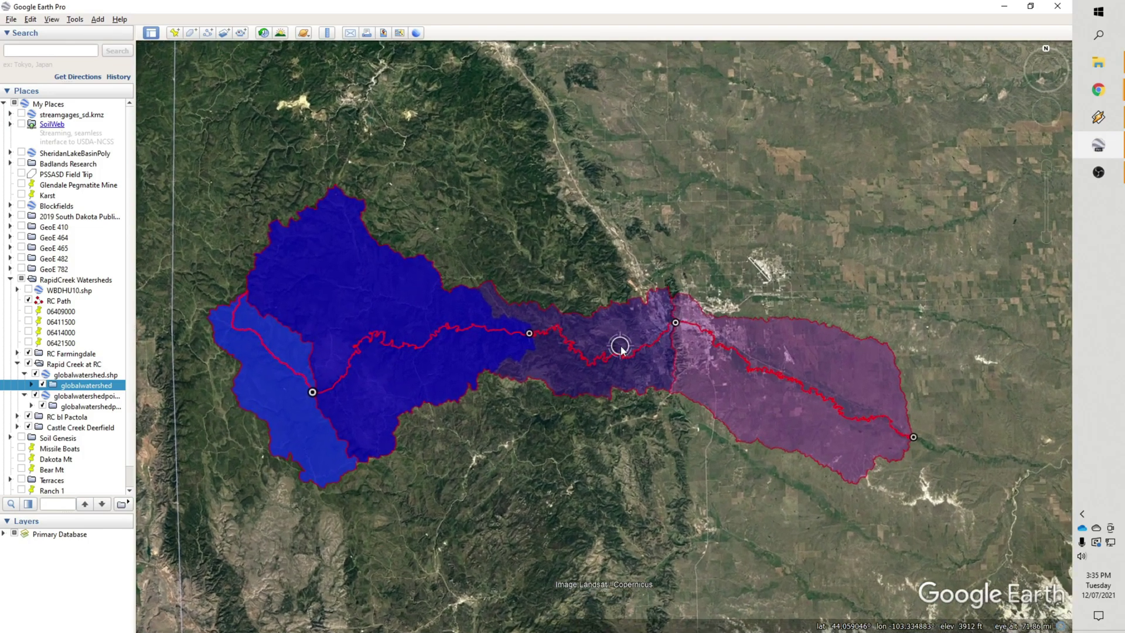
scroll(616, 347, "up", 4)
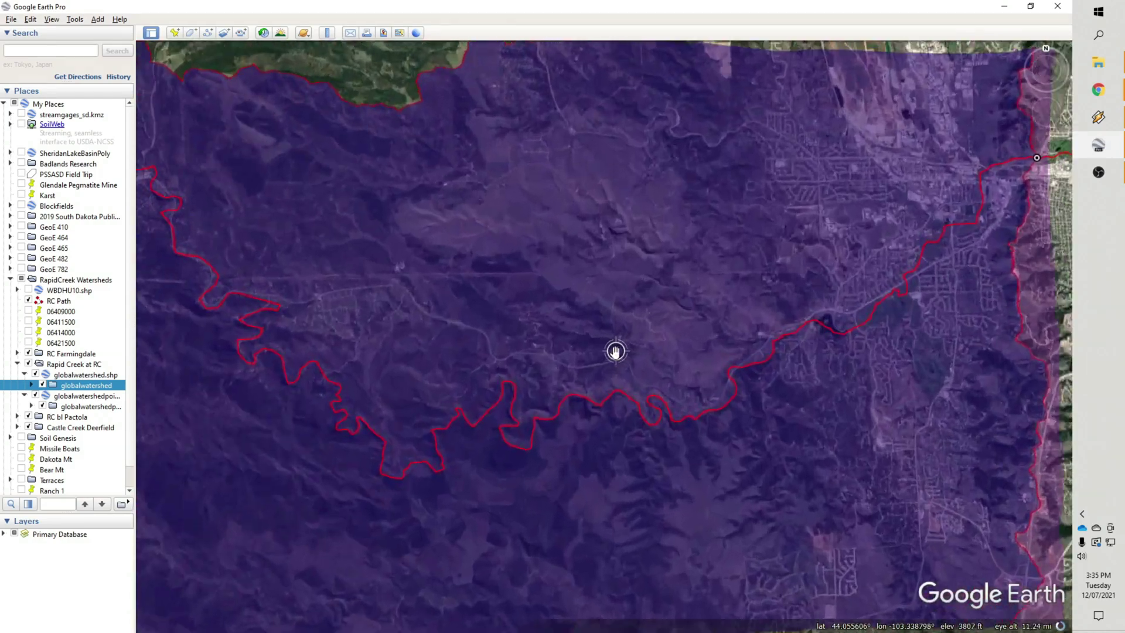
scroll(607, 317, "up", 2)
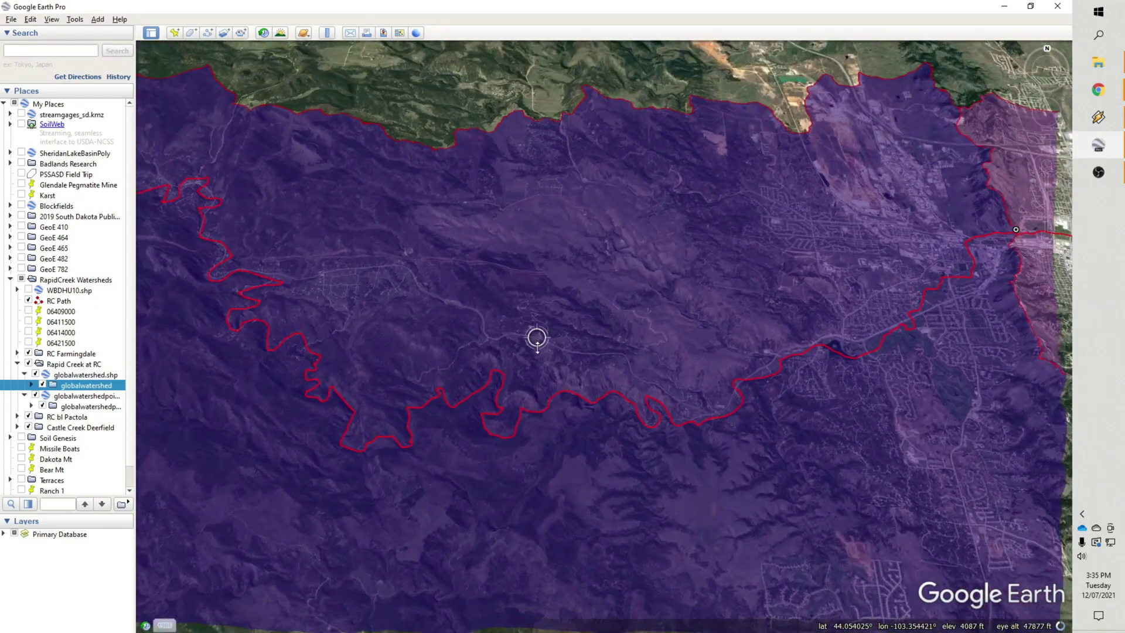
middle_click_drag(537, 338, 532, 480)
left_click_drag(531, 480, 670, 445)
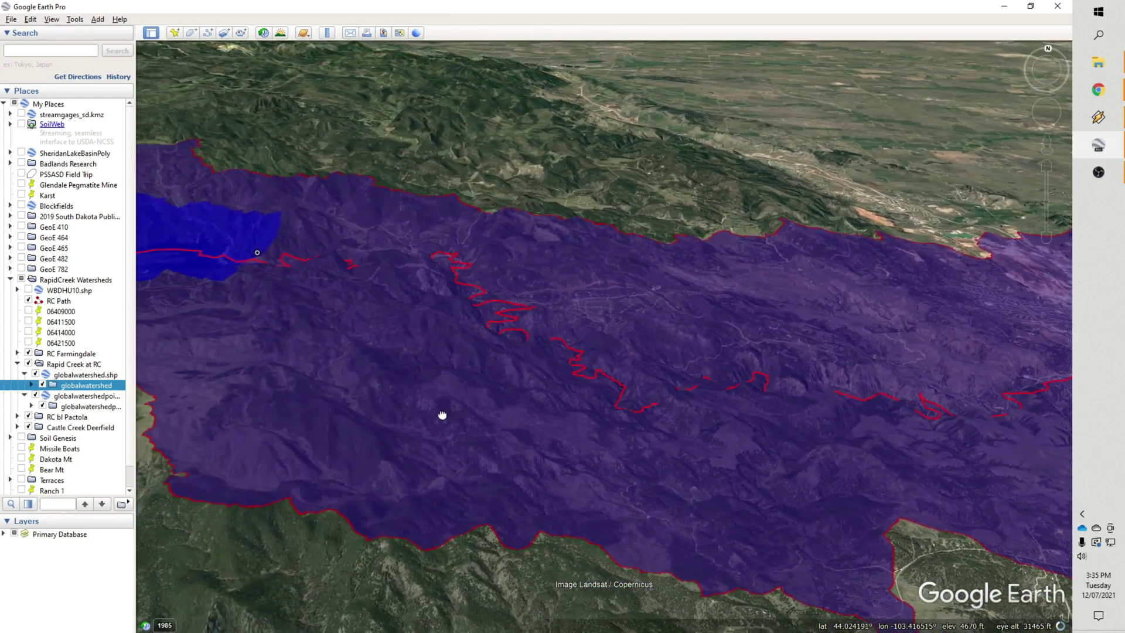
left_click_drag(439, 482, 558, 452)
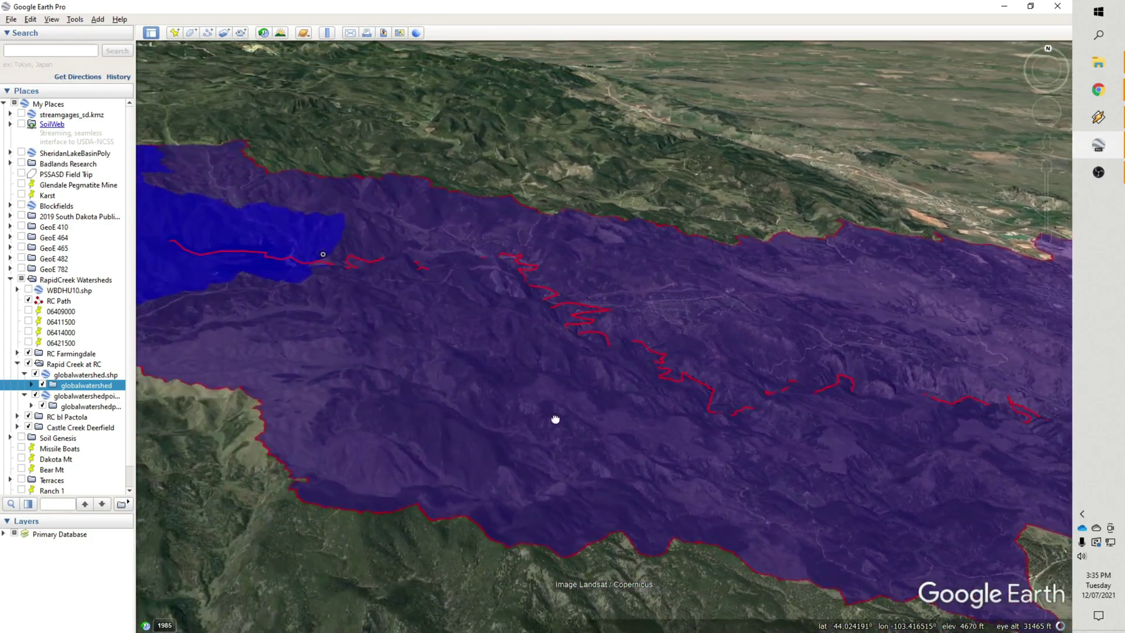
left_click_drag(387, 381, 633, 377)
scroll(409, 369, "up", 1)
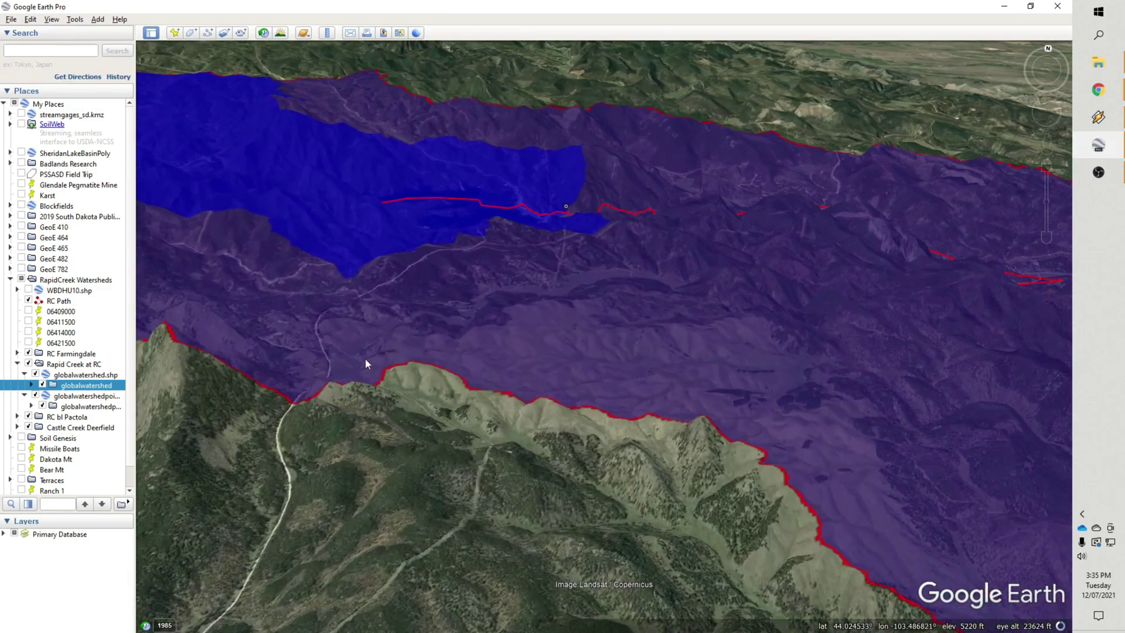
- Trace the southern divide of the RC bl Pactola watershed westward along the ridges in the tilted 3D view
scroll(410, 369, "up", 1)
left_click_drag(410, 369, 598, 403)
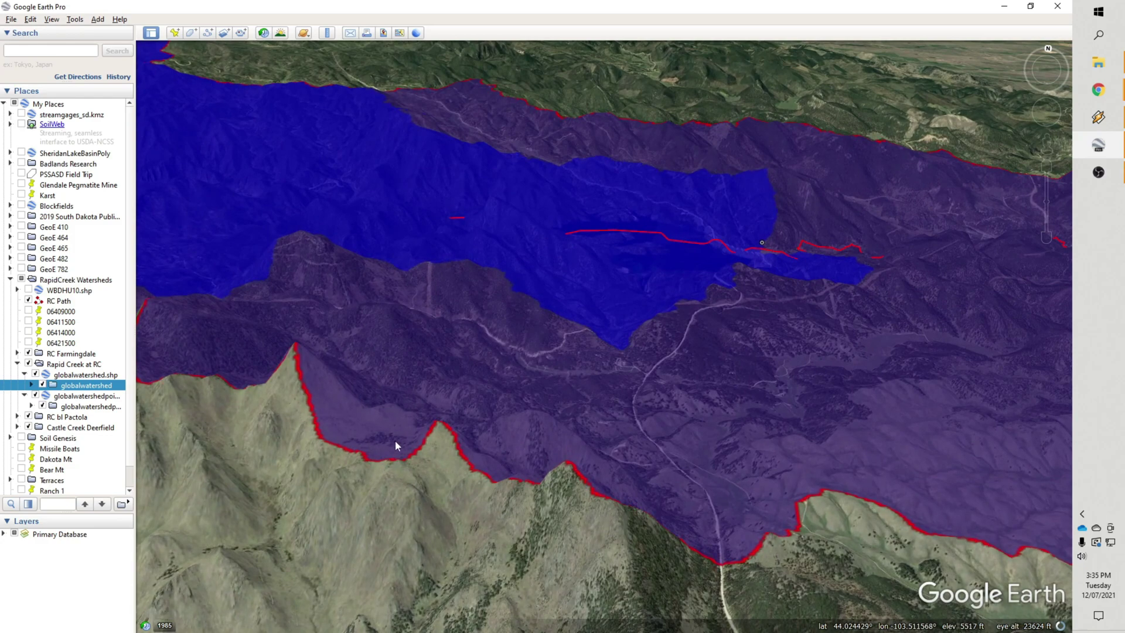
mouse_move(394, 445)
left_mouse_down()
mouse_move(293, 459)
mouse_move(494, 459)
mouse_move(571, 492)
mouse_move(457, 480)
mouse_move(397, 450)
left_mouse_up()
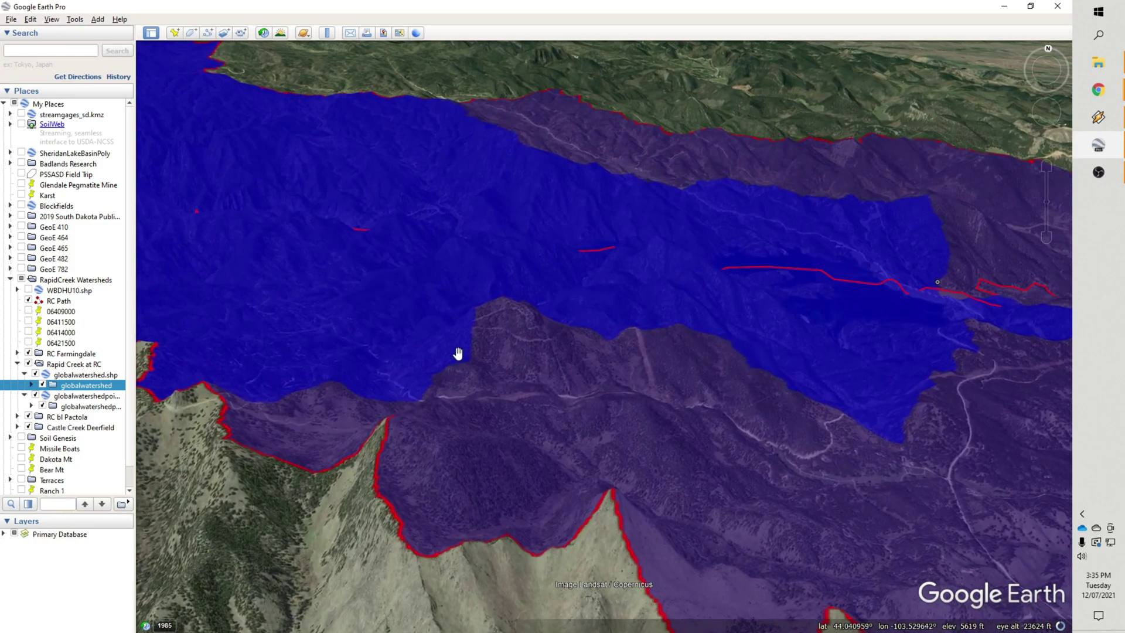
left_click_drag(458, 353, 598, 445)
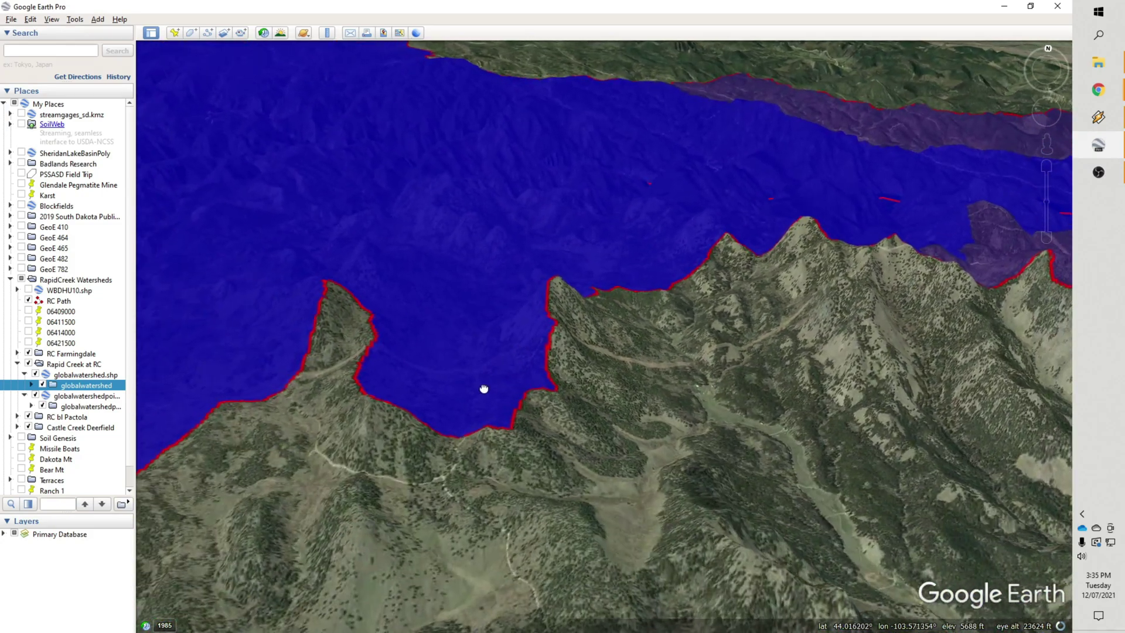
left_click_drag(415, 397, 553, 391)
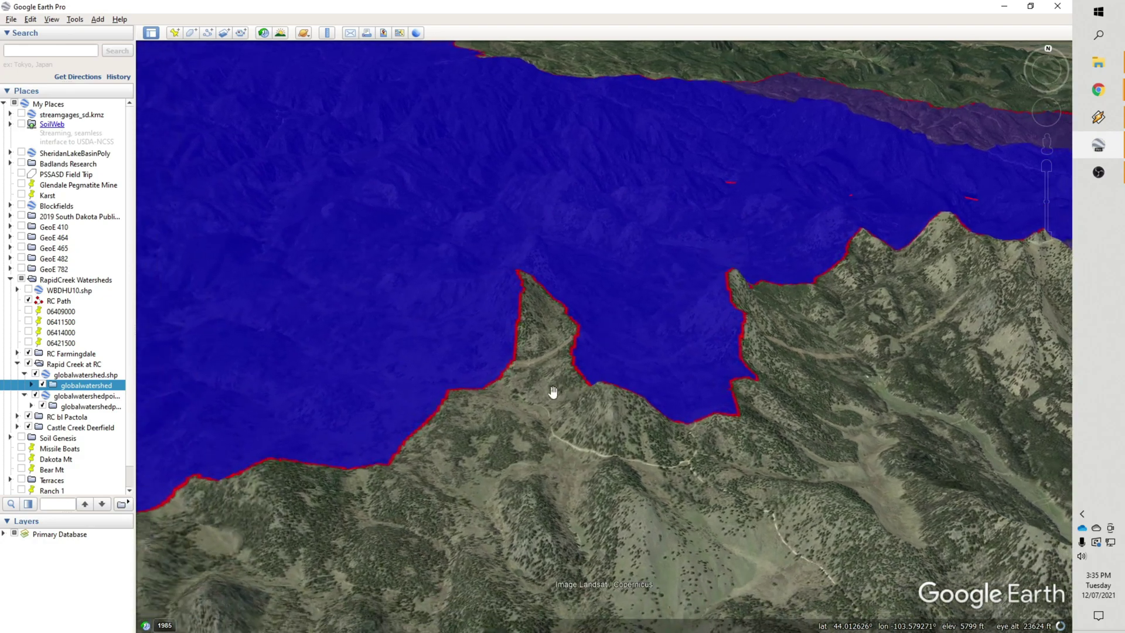
- Return to a straight-down view framing all the nested Rapid Creek watersheds, from Castle Creek Deerfield to RC Farmingdale
scroll(406, 417, "down", 3)
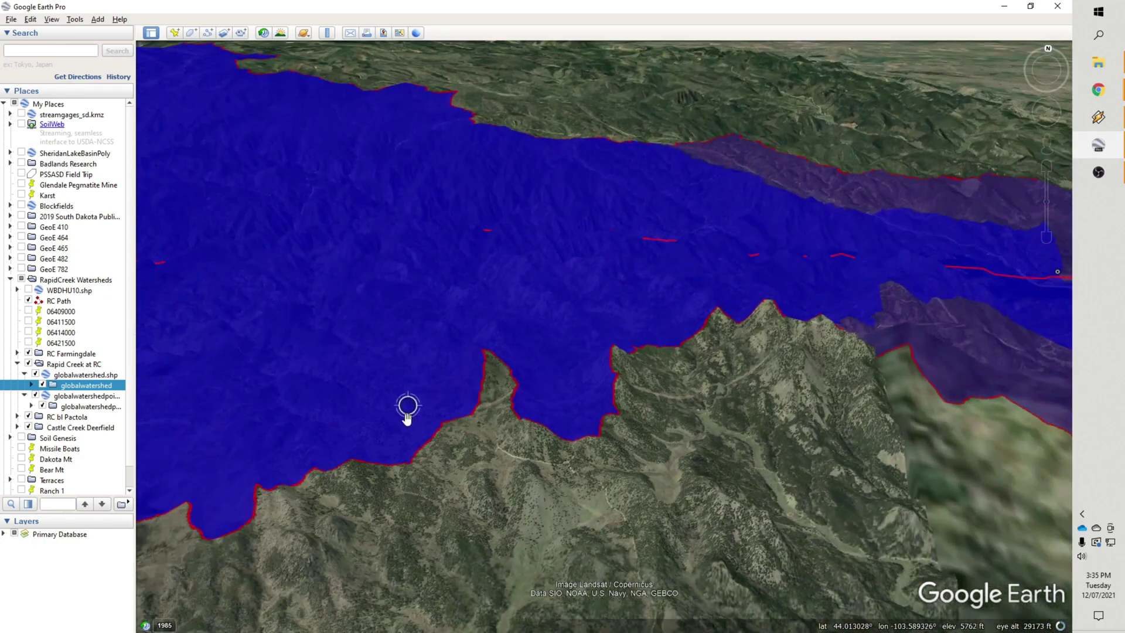
scroll(406, 417, "down", 5)
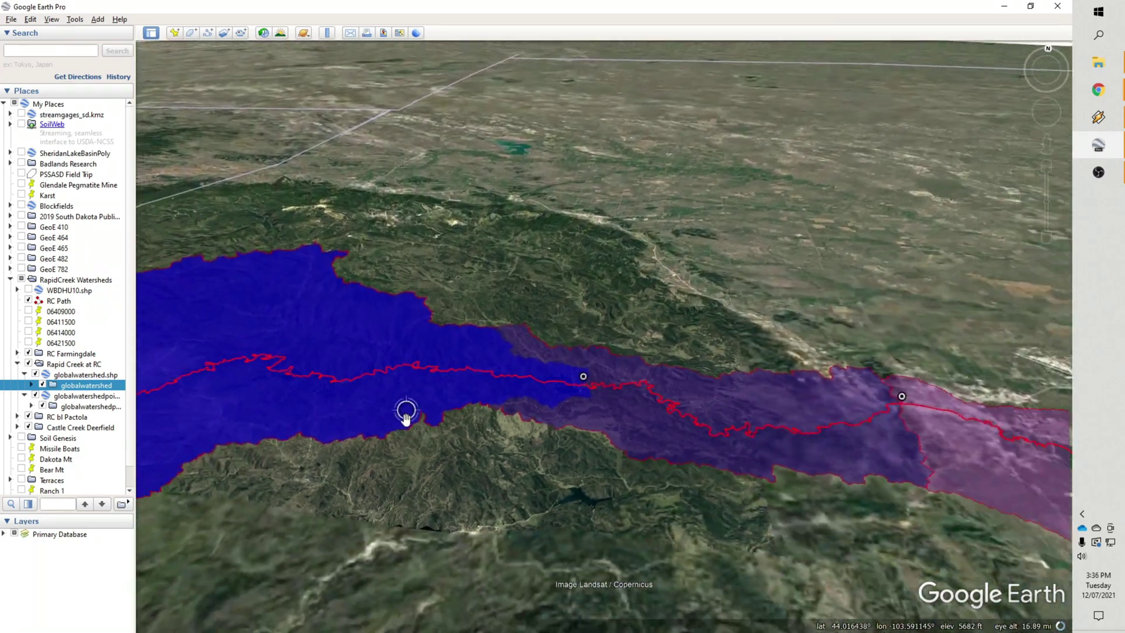
scroll(406, 416, "down", 5)
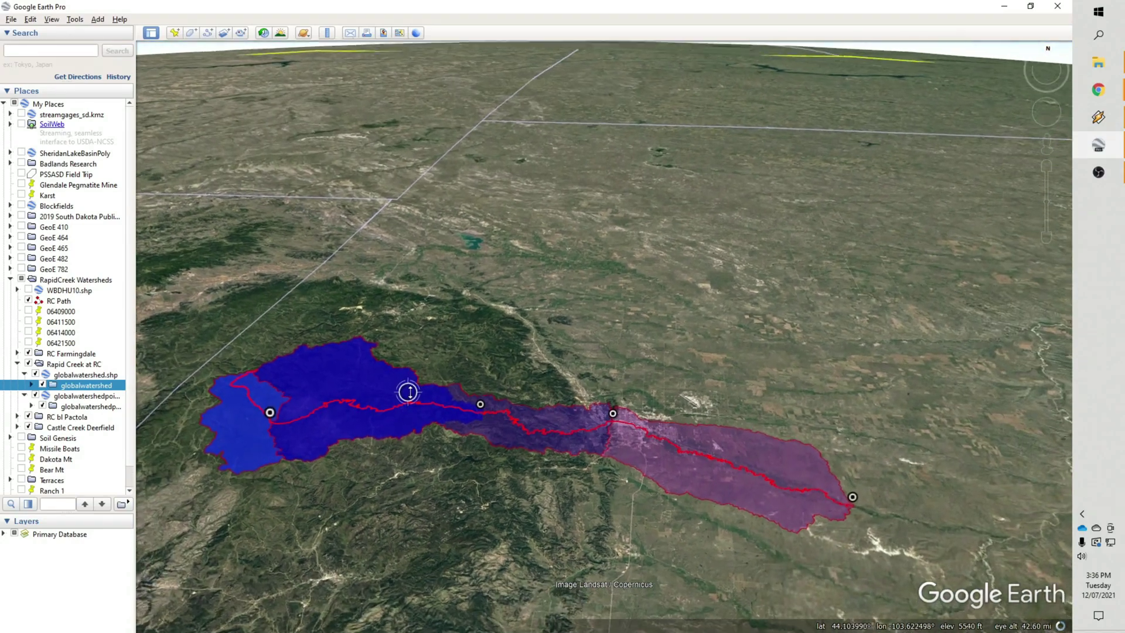
middle_click_drag(409, 391, 431, 127)
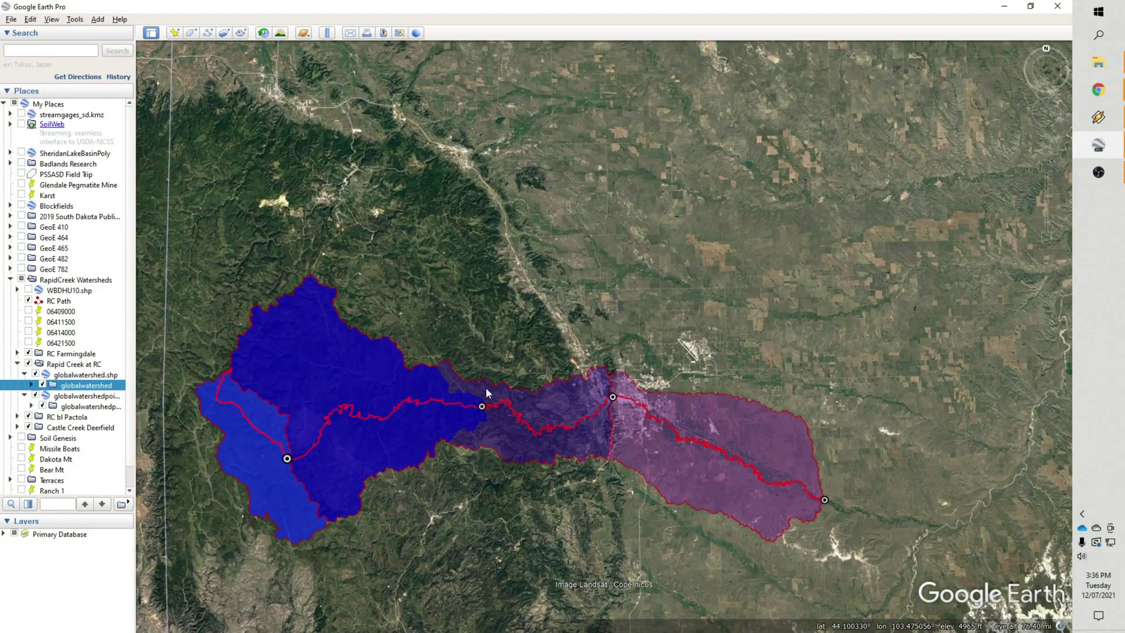
scroll(486, 388, "up", 2)
left_click_drag(486, 388, 552, 278)
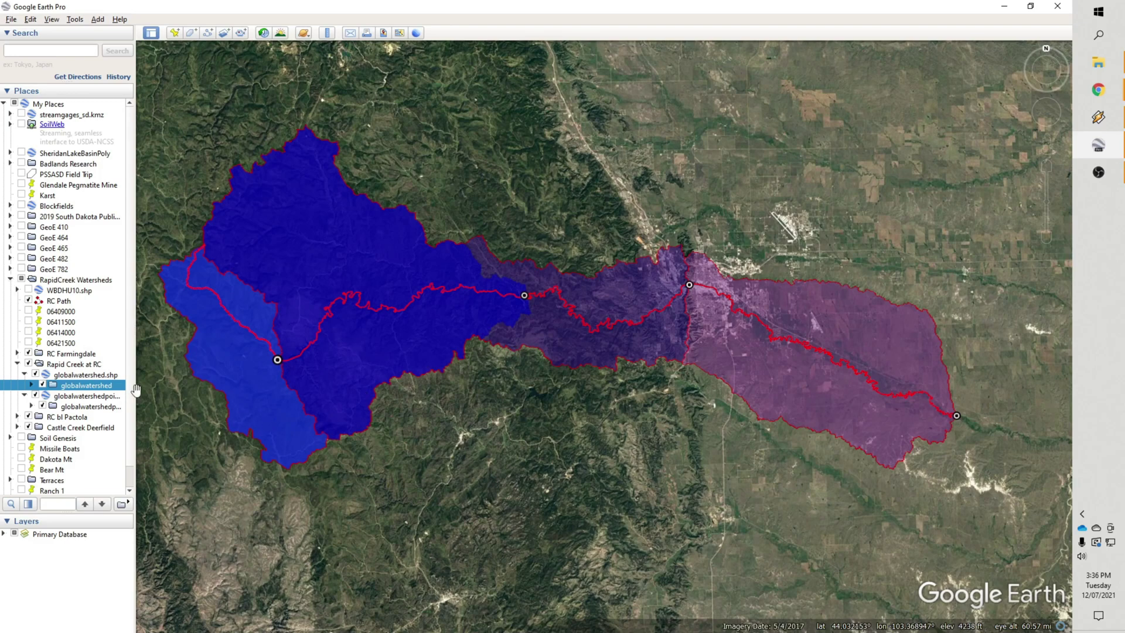
left_click_drag(252, 414, 277, 417)
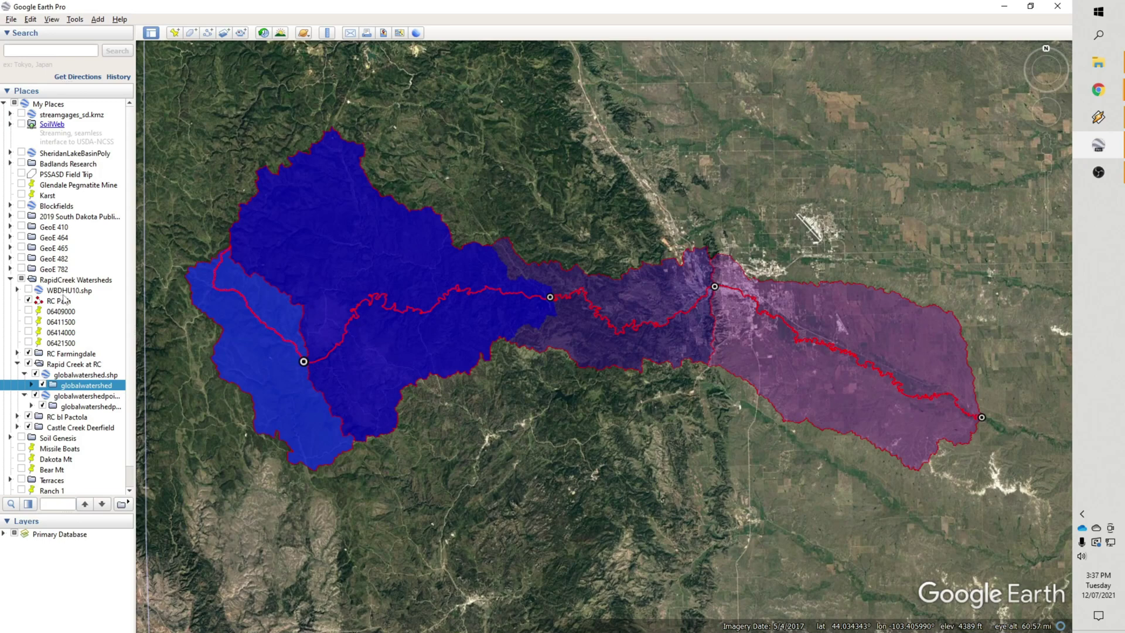
- Display the WBDHU10.shp watershed layer and frame its full extent across the state
left_click(28, 290)
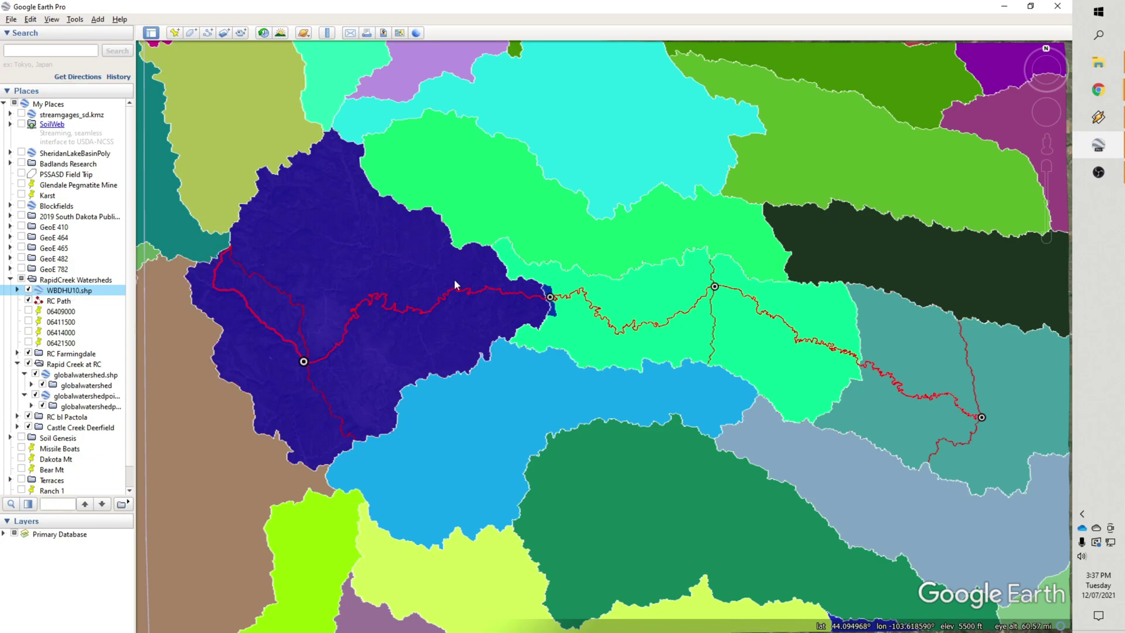
scroll(454, 279, "down", 5)
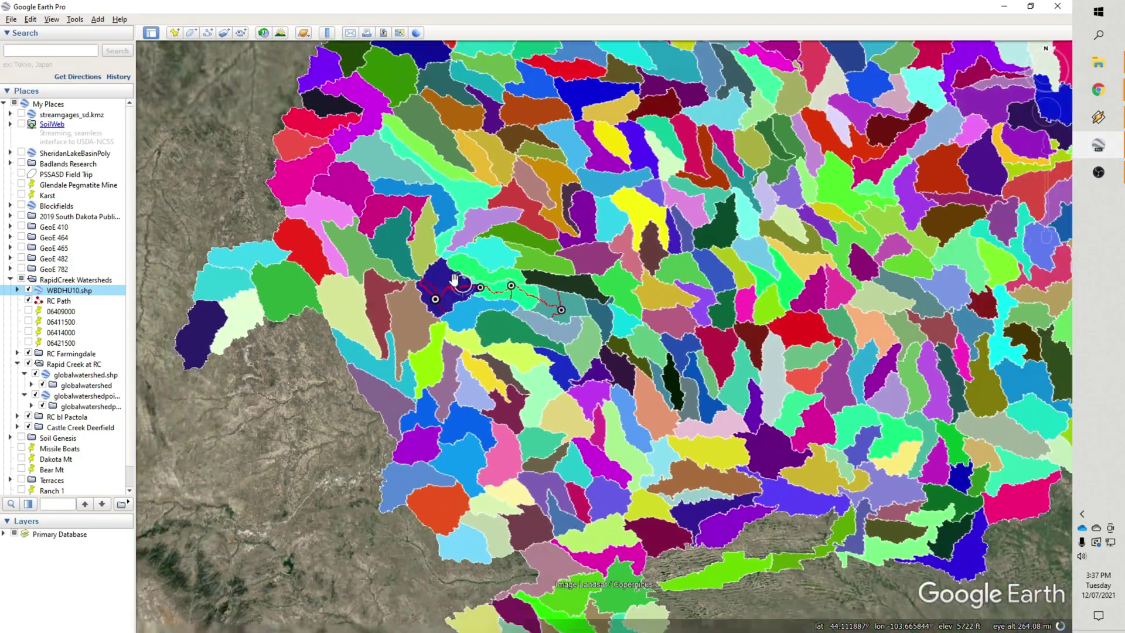
scroll(454, 279, "down", 3)
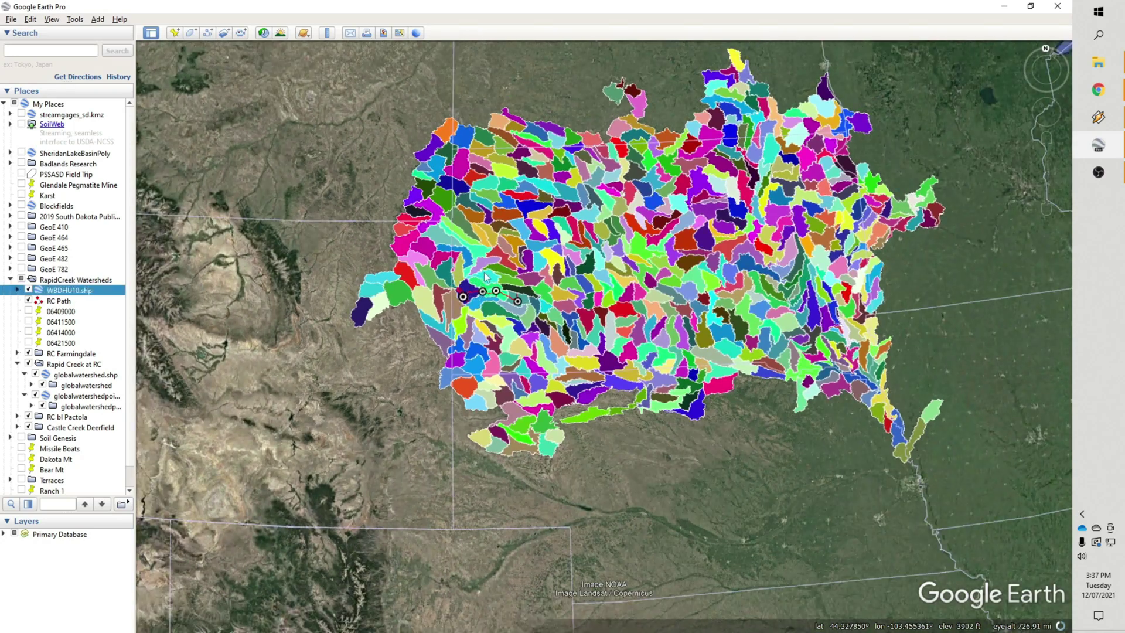
left_click_drag(485, 277, 425, 320)
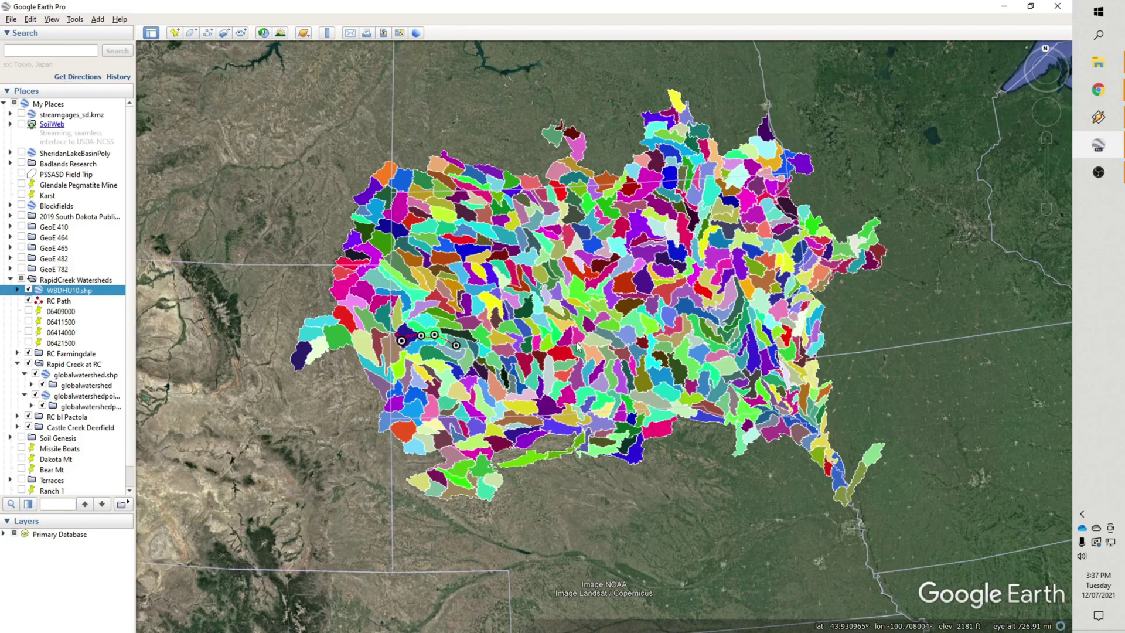
scroll(577, 347, "up", 2)
scroll(568, 366, "up", 2)
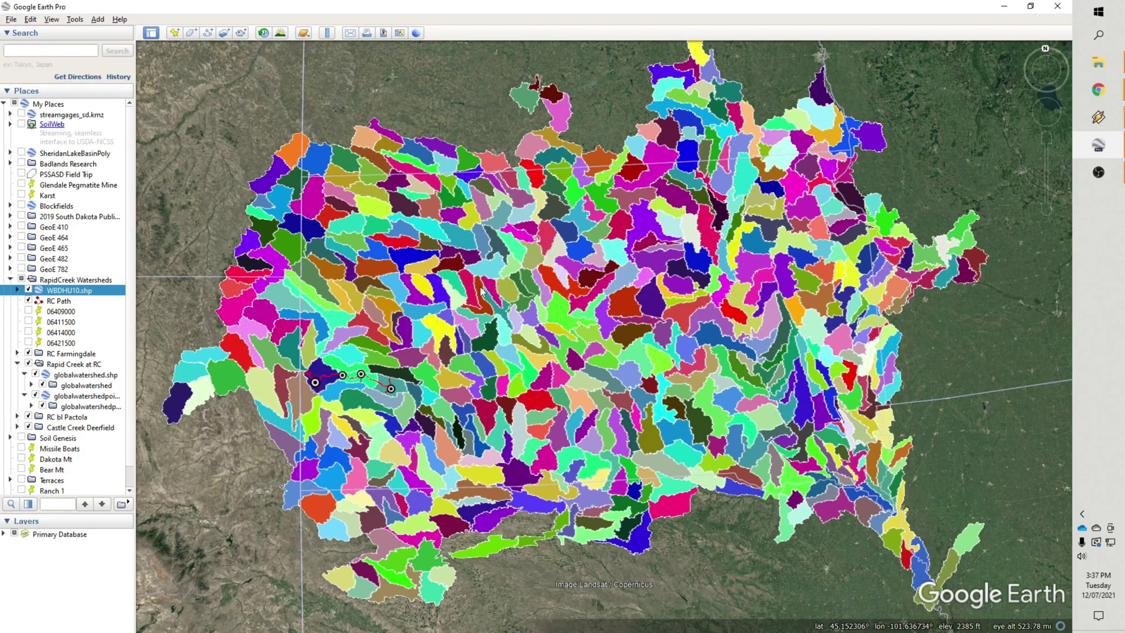
- Read the attribute information of the Middle Sulphur Creek, Dry Lake Number One and Timber Creek watershed polygons, and dismiss it after reading
left_click(396, 291)
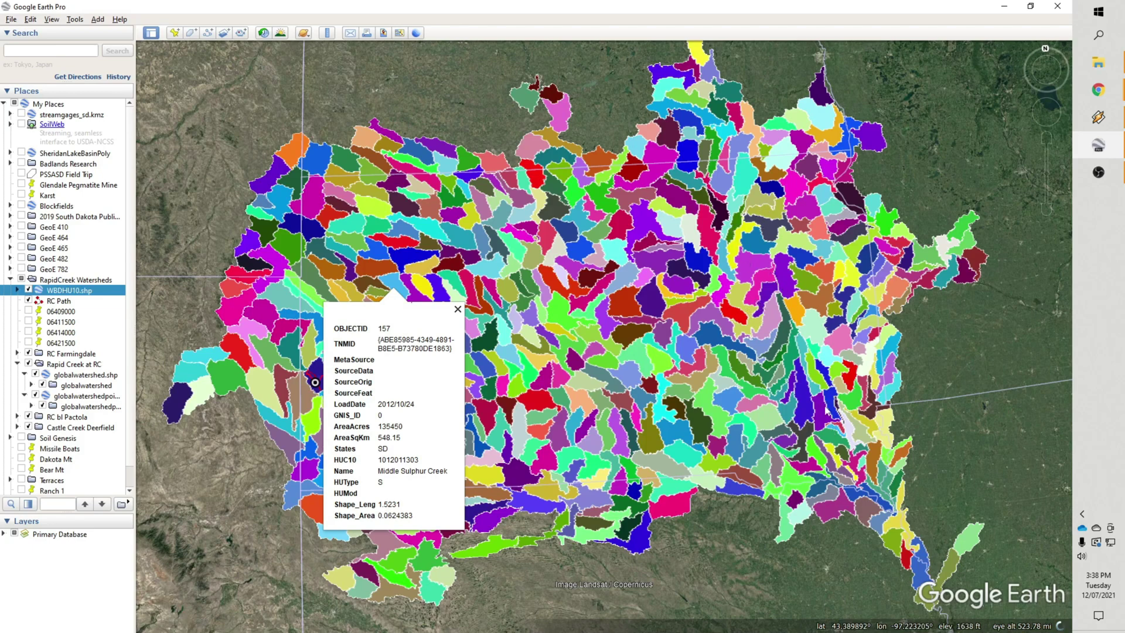
left_click(784, 274)
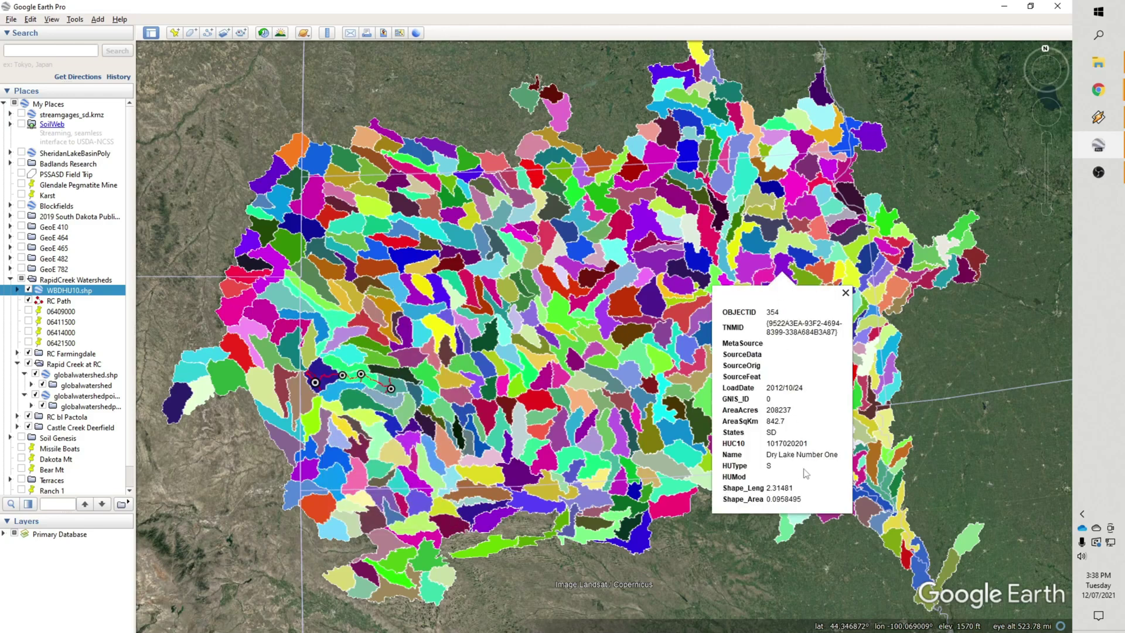
left_click(749, 268)
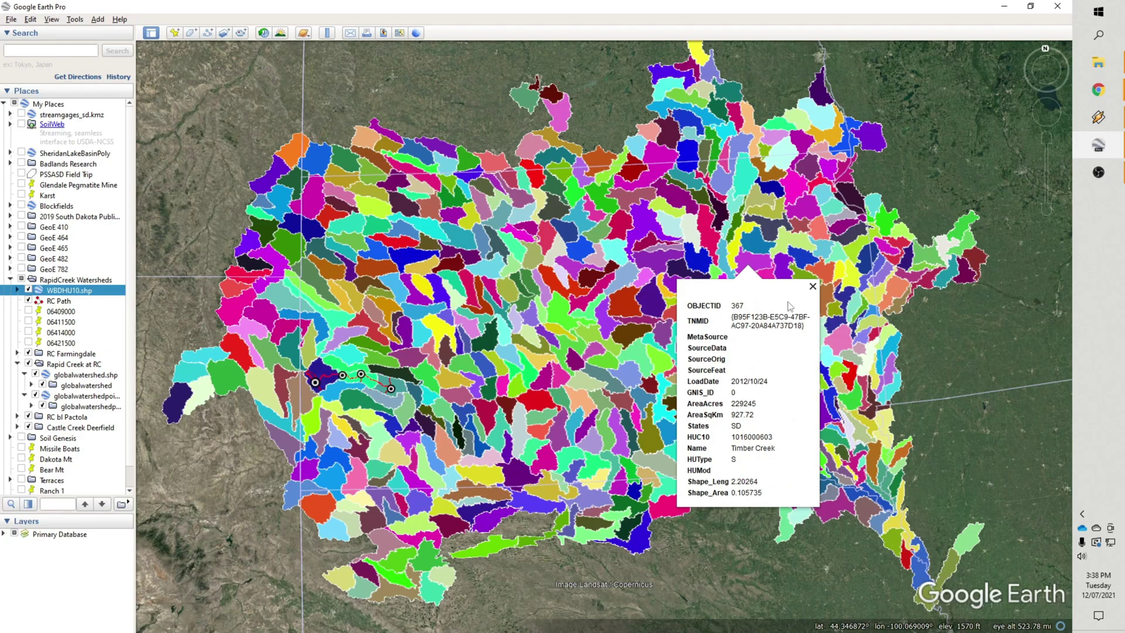
left_click(813, 287)
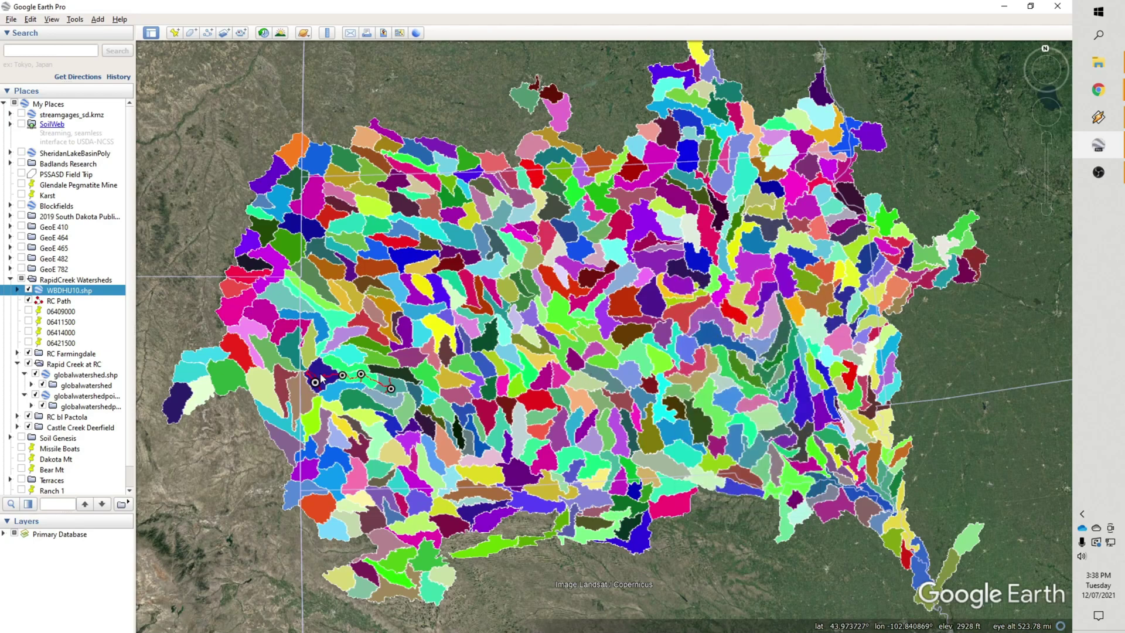
- Read the attributes of the watersheds around Rapid Creek: Lower and Upper Boxelder Creek, Lower and Upper Spring Creek, Spring Draw-Cheyenne River and Battle Creek
scroll(321, 378, "up", 5)
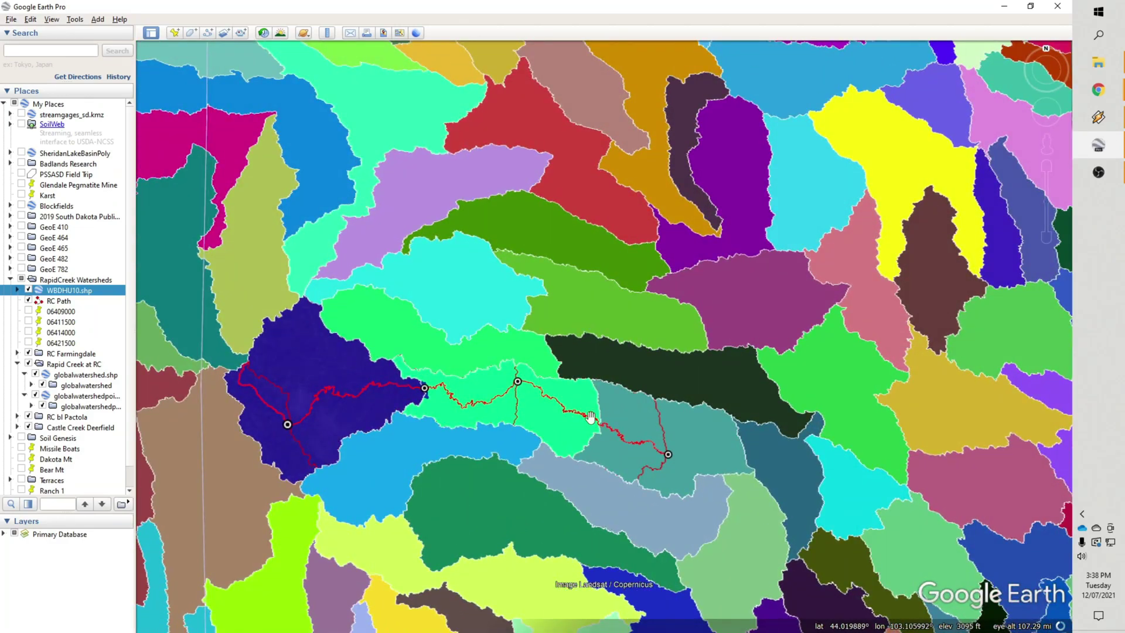
left_click(655, 376)
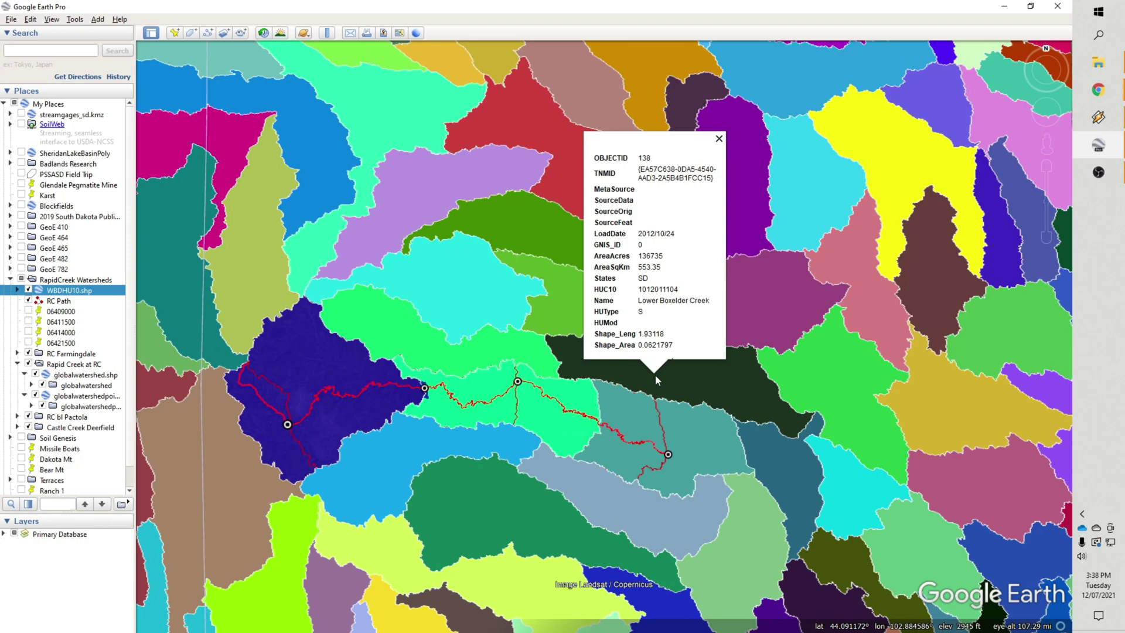
left_click(469, 355)
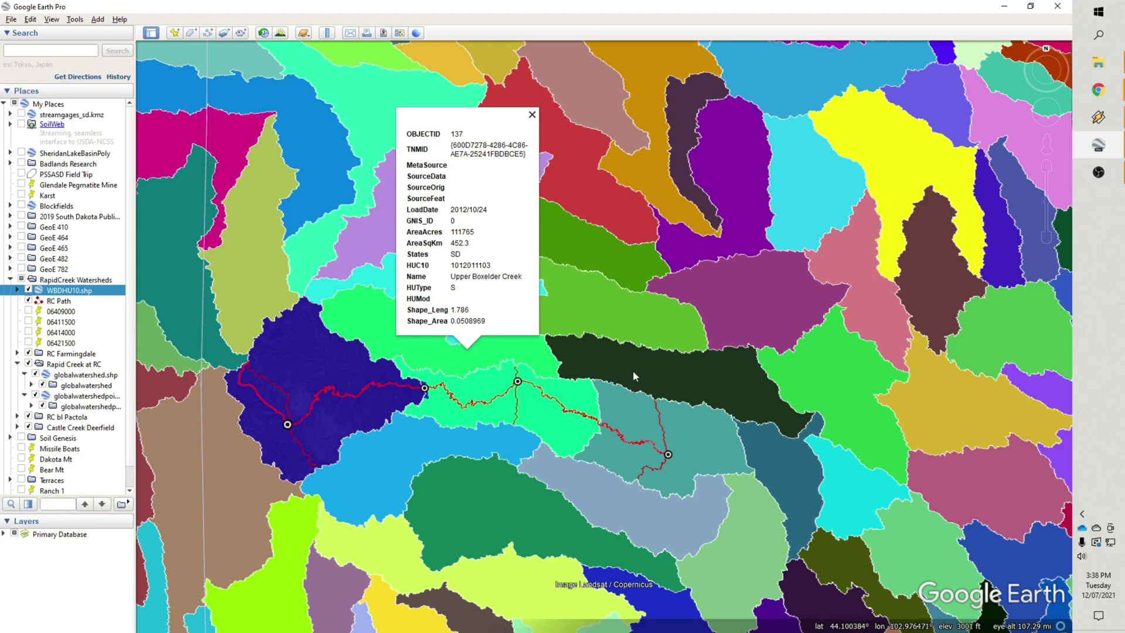
left_click(641, 513)
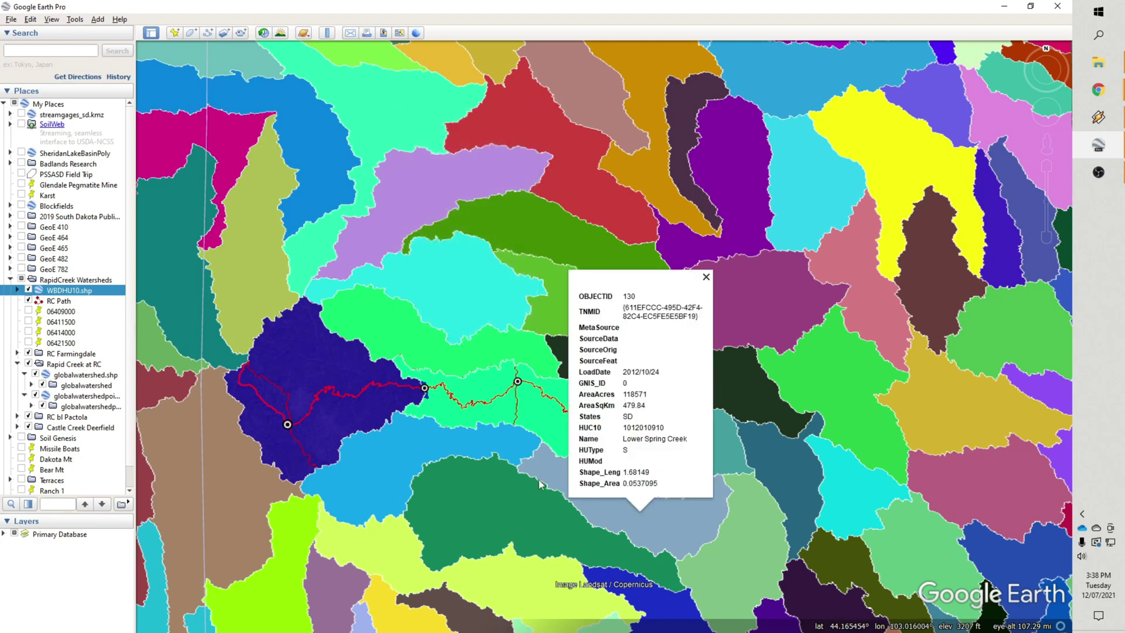
left_click(406, 444)
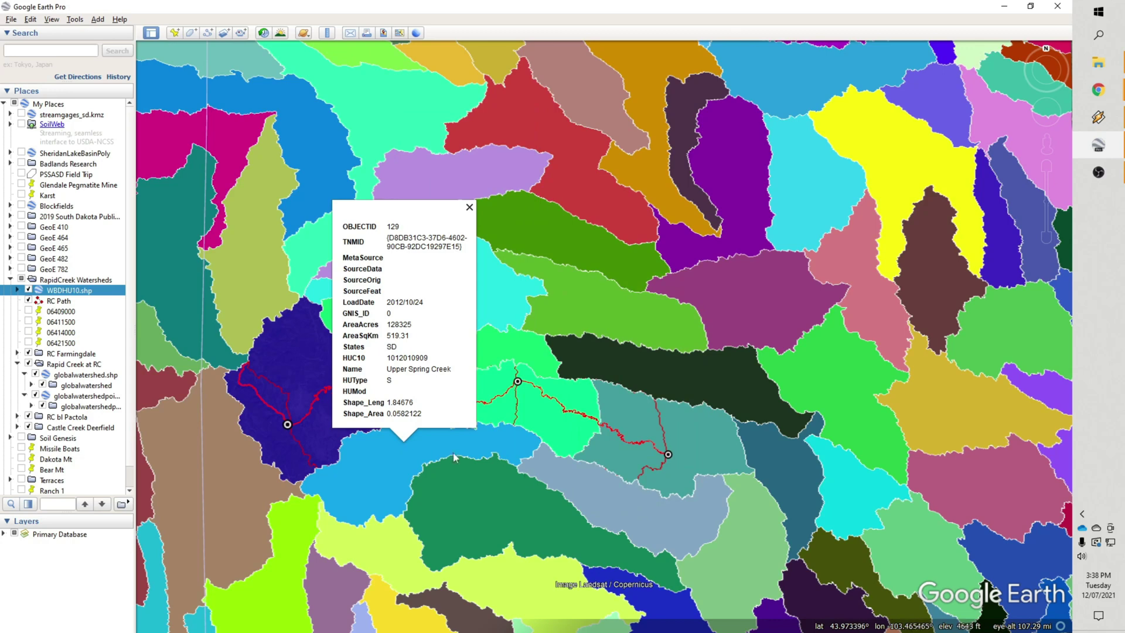
left_click(732, 545)
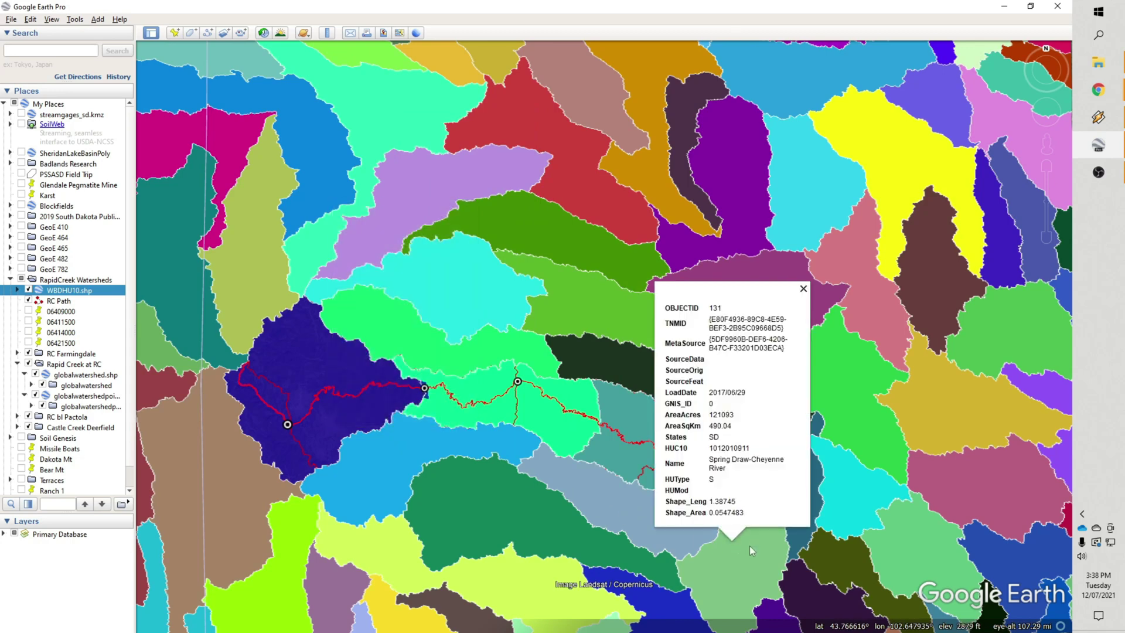
left_click(530, 519)
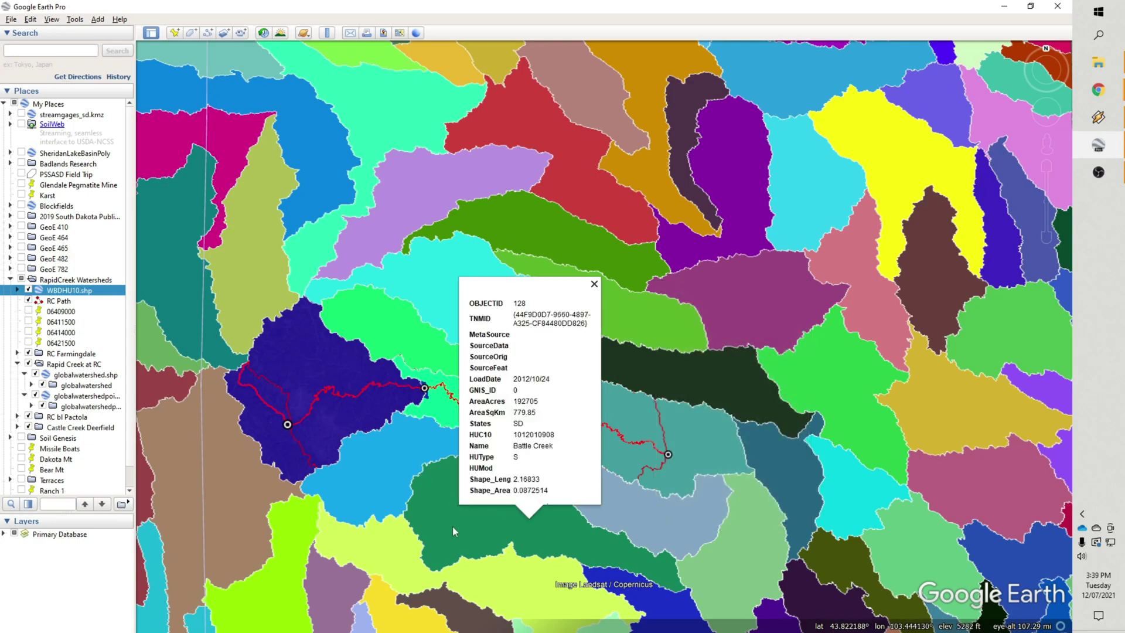
left_click_drag(452, 526, 521, 441)
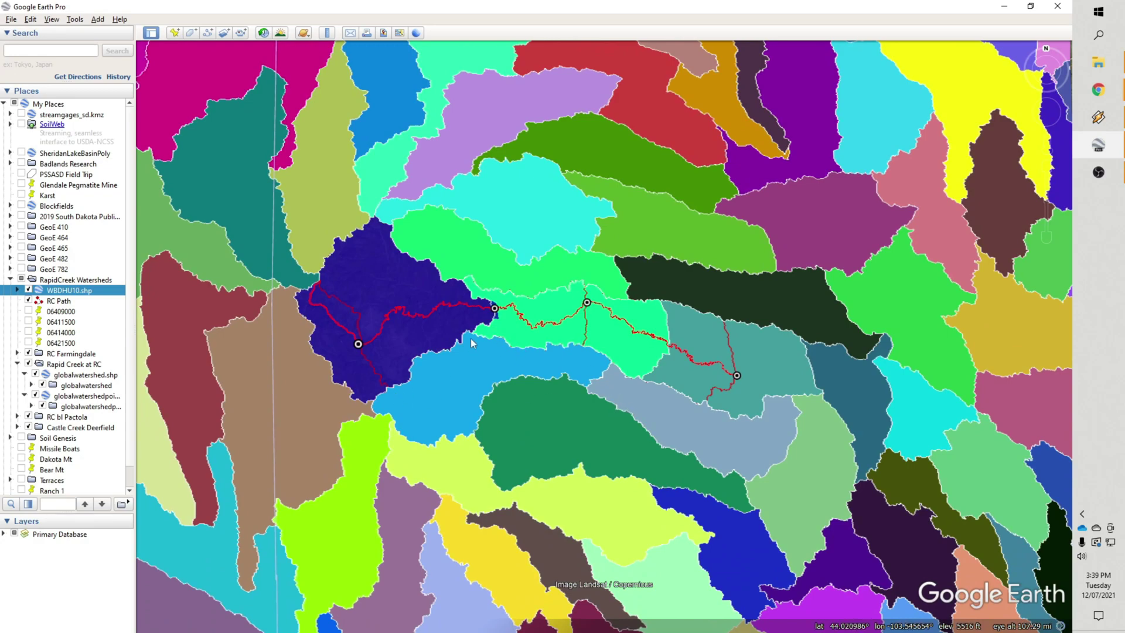
- Hide the WBDHU10.shp layer and frame the nested Rapid Creek watersheds and RC Path in the overhead view
scroll(470, 339, "down", 3)
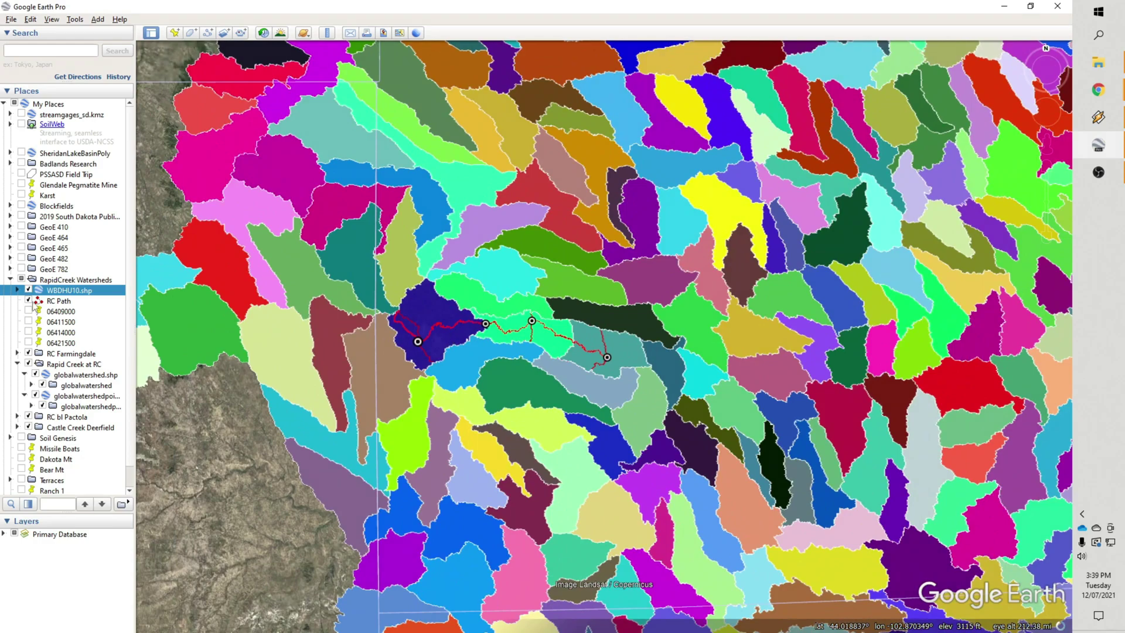
left_click(28, 290)
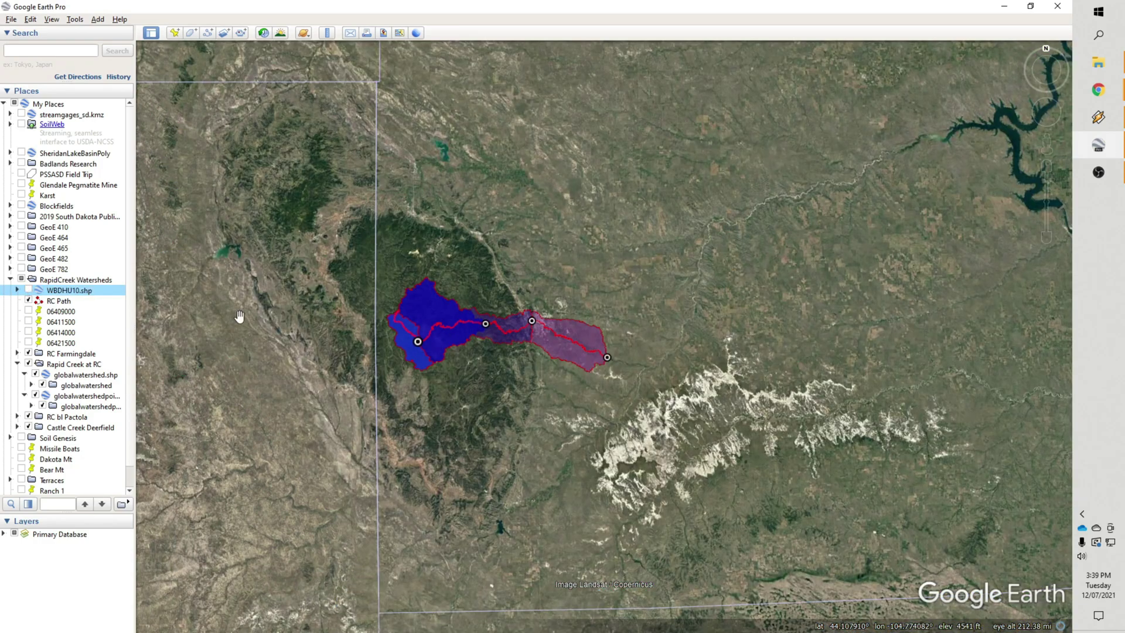
scroll(258, 321, "up", 2)
scroll(665, 406, "up", 1)
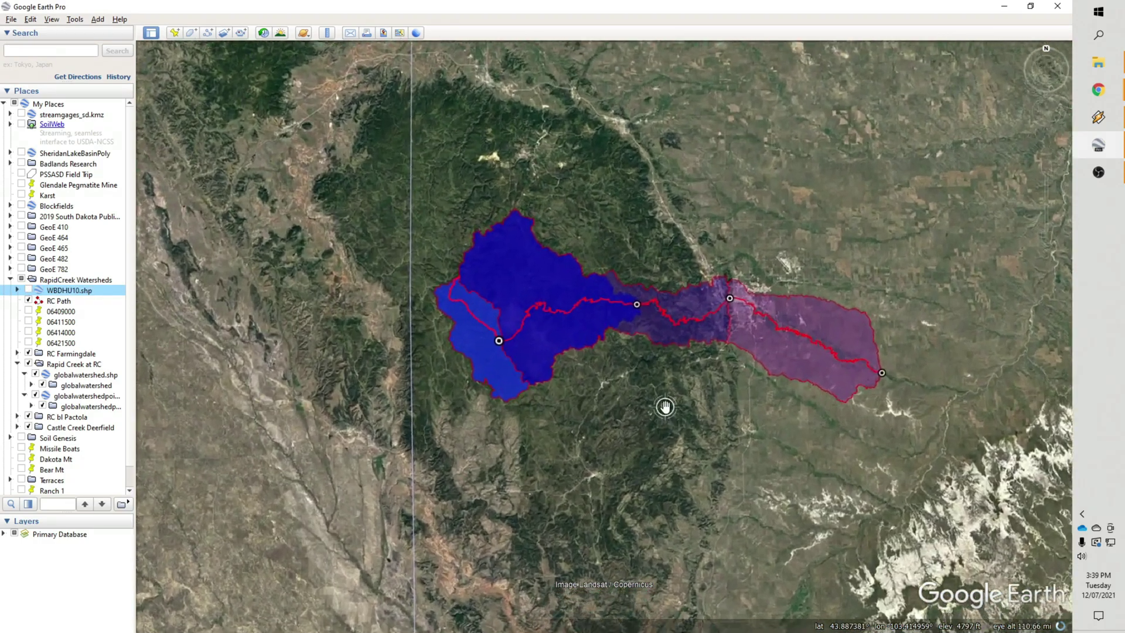
left_click_drag(665, 406, 598, 444)
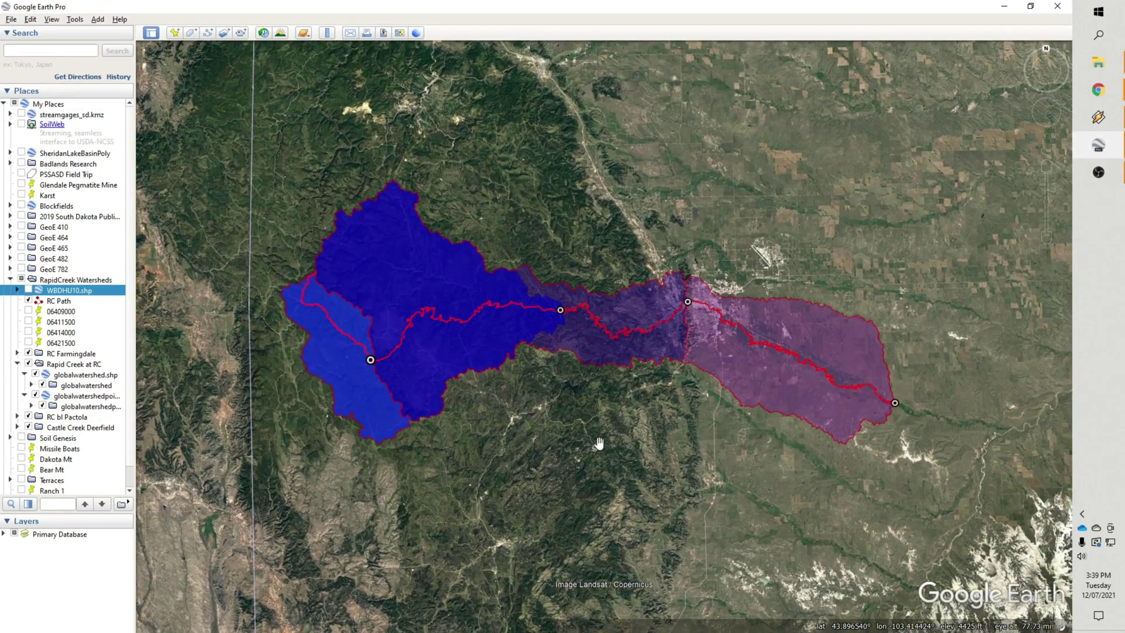
scroll(599, 444, "up", 1)
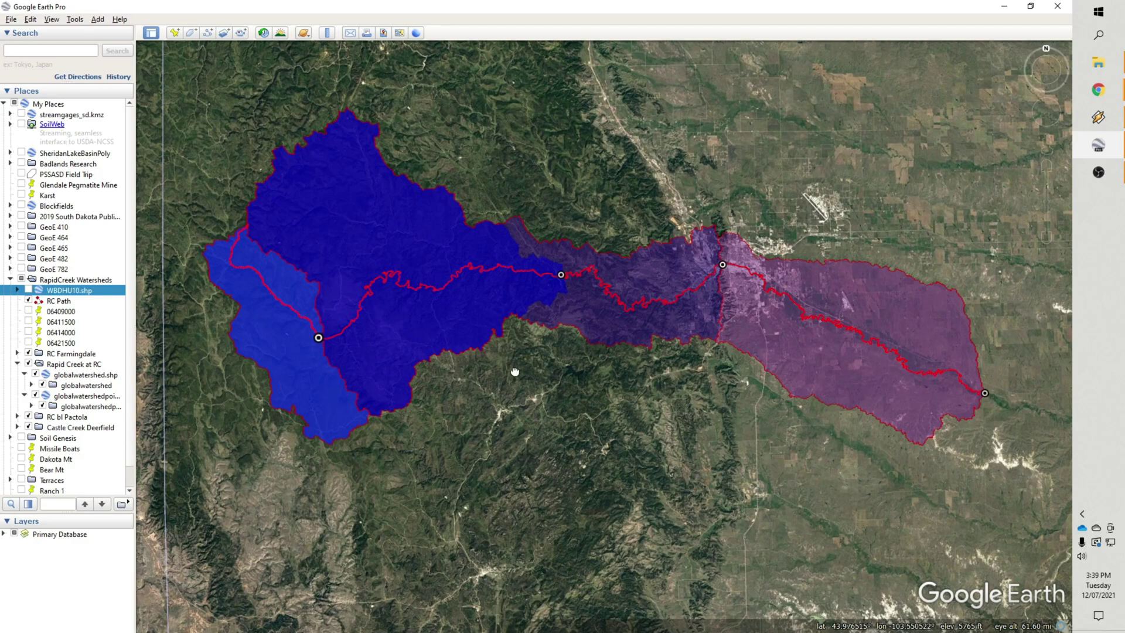
left_click_drag(514, 371, 518, 387)
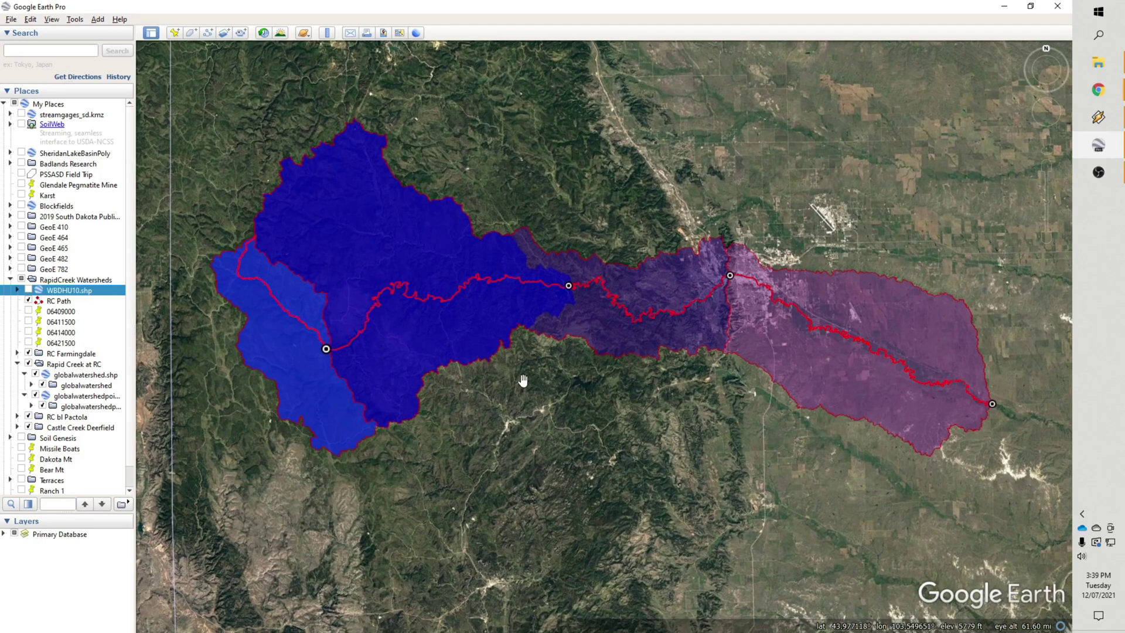